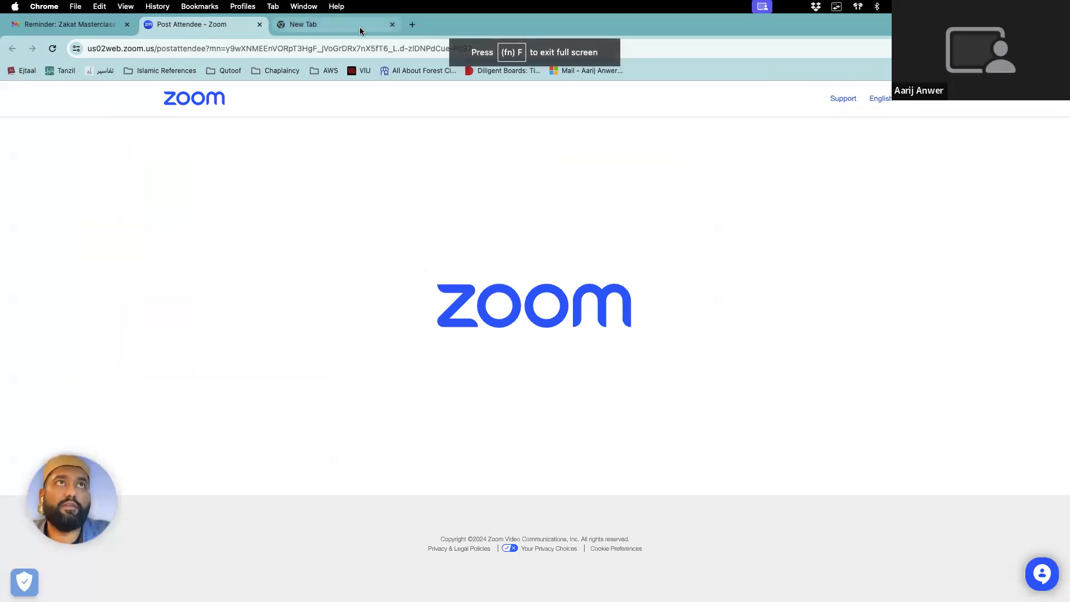
Step: Search the web for "zoya zakat calculator" and open Zoya Finance's Zakat Calculator for Stocks and Funds
left_click(380, 25)
type("zo")
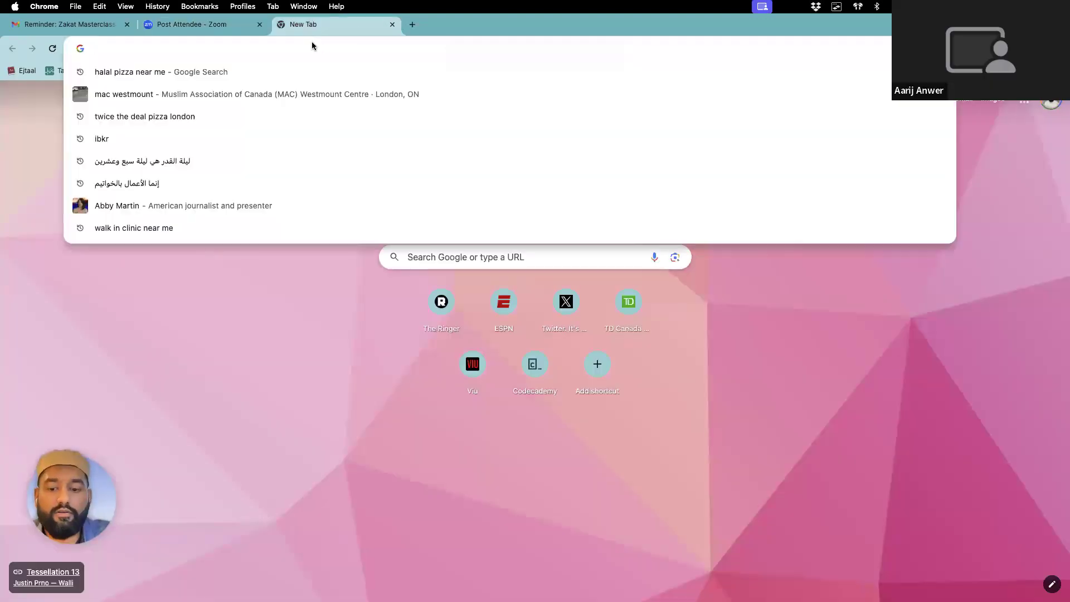
type("ya")
key("Down")
key("Down")
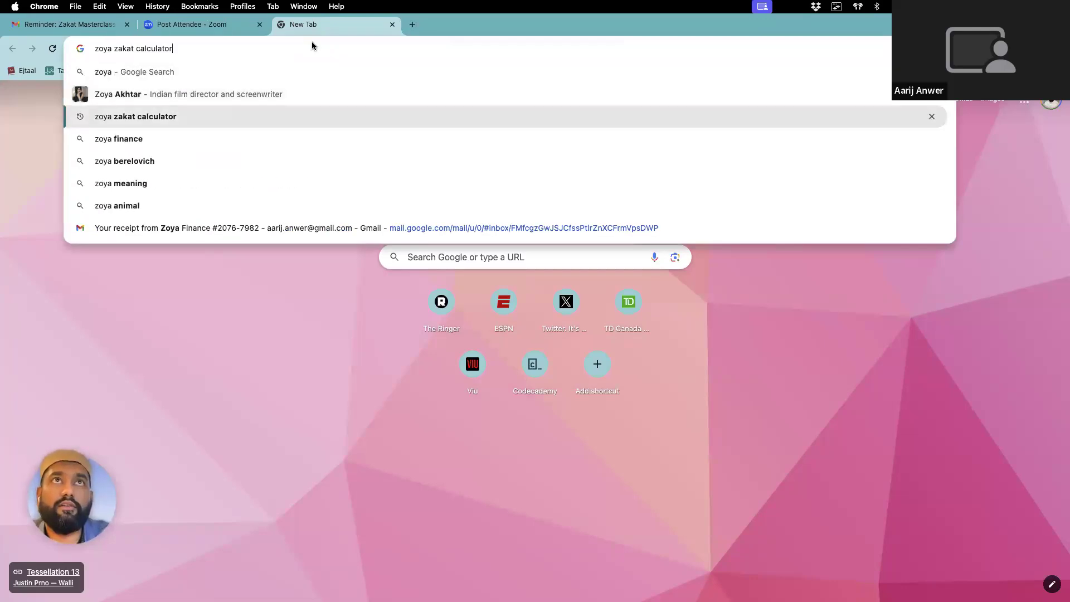
key("Return")
scroll(222, 269, "down", 3)
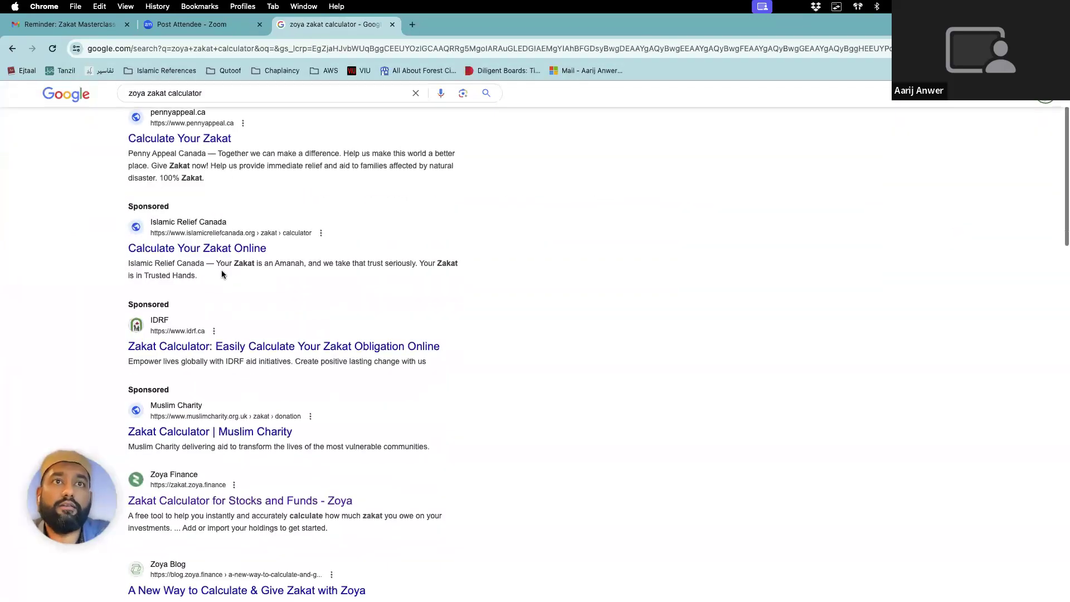
scroll(222, 270, "down", 1)
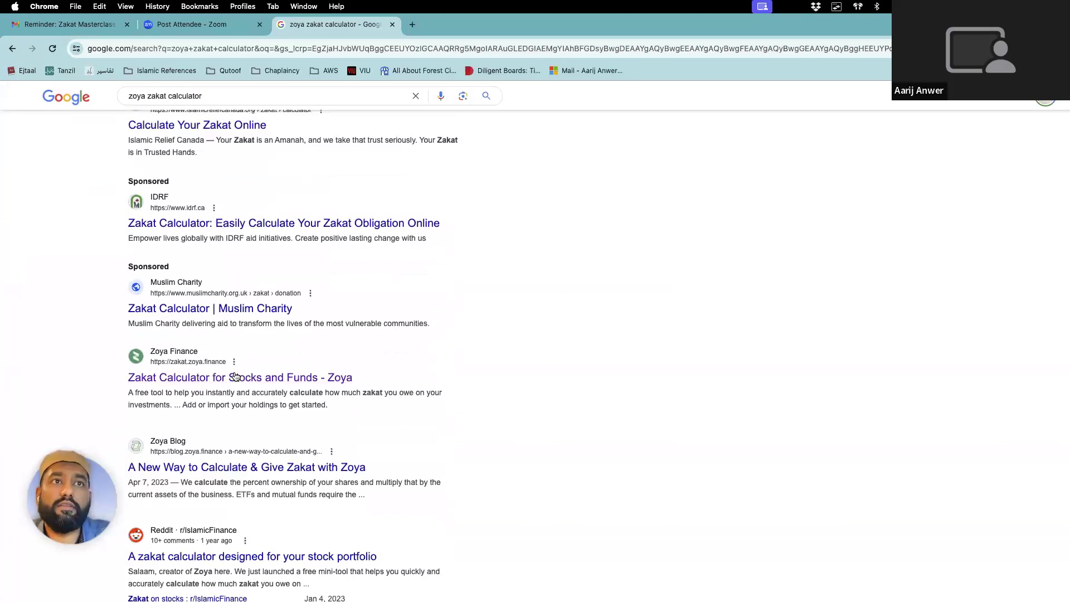
left_click(231, 377)
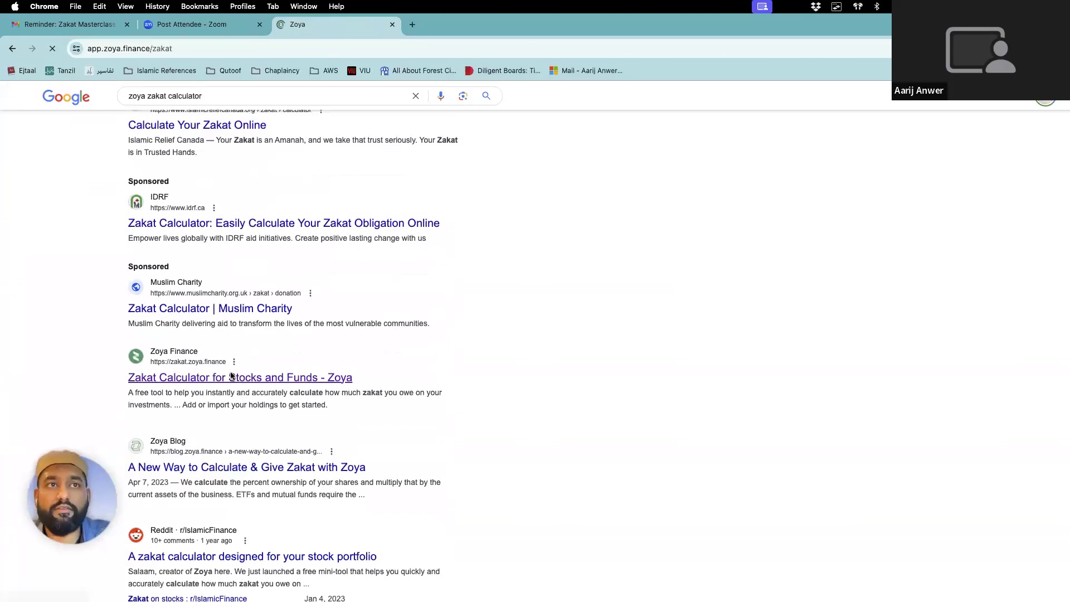
Step: Look over the zakat calculator page, including its heading, description and empty holdings table
scroll(293, 334, "down", 5)
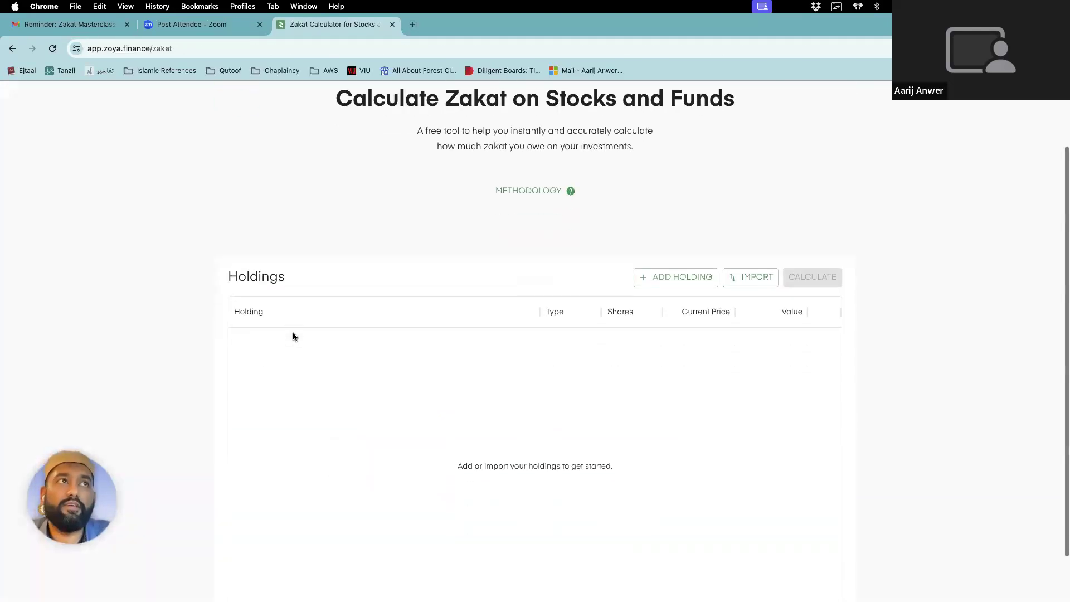
scroll(293, 334, "up", 5)
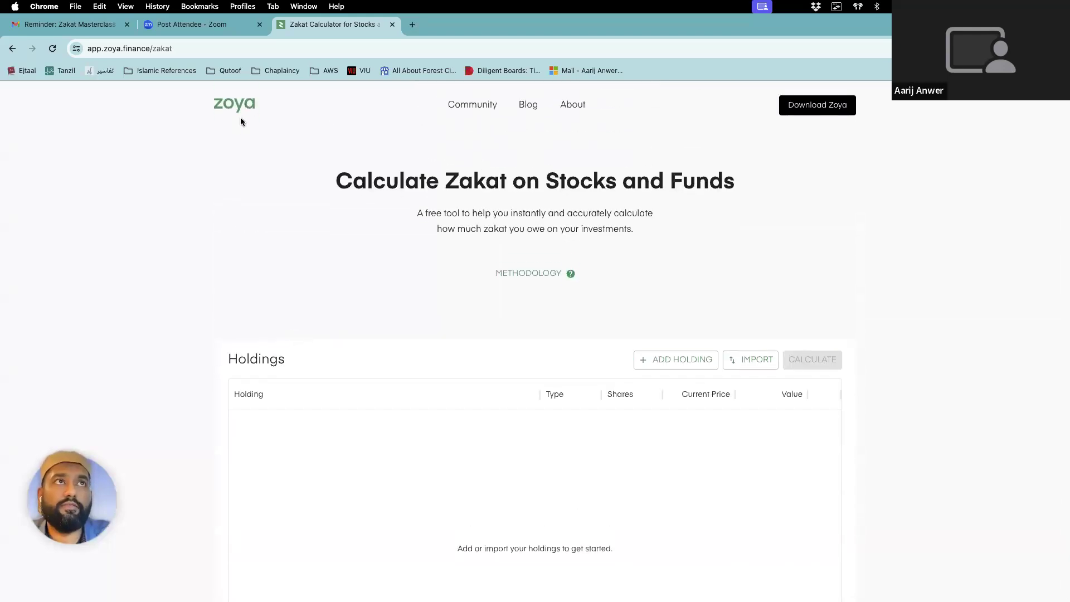
scroll(506, 261, "down", 4)
scroll(506, 262, "up", 2)
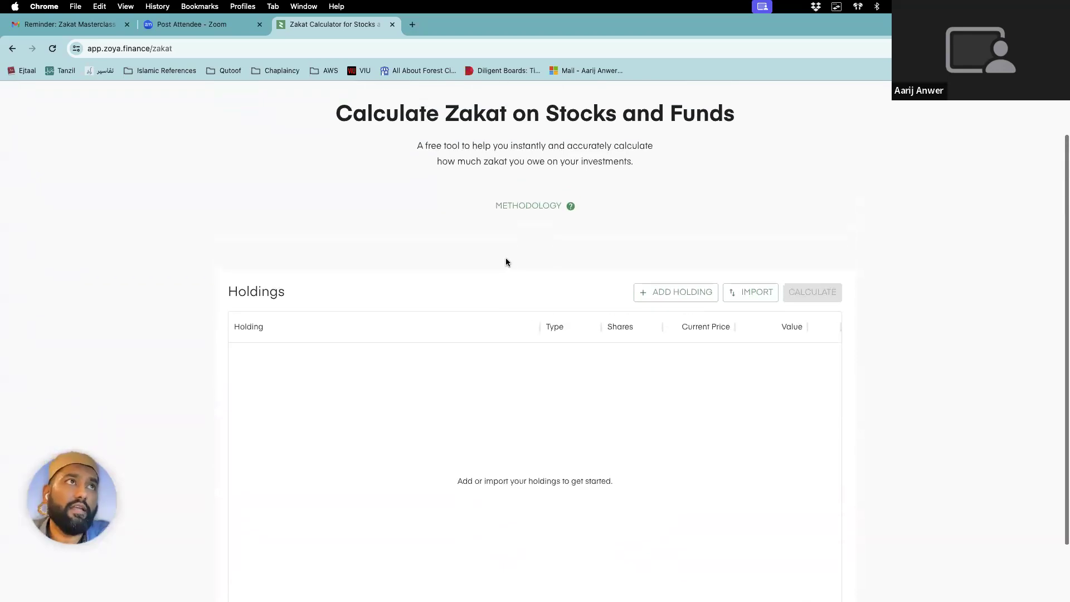
triple_click(528, 110)
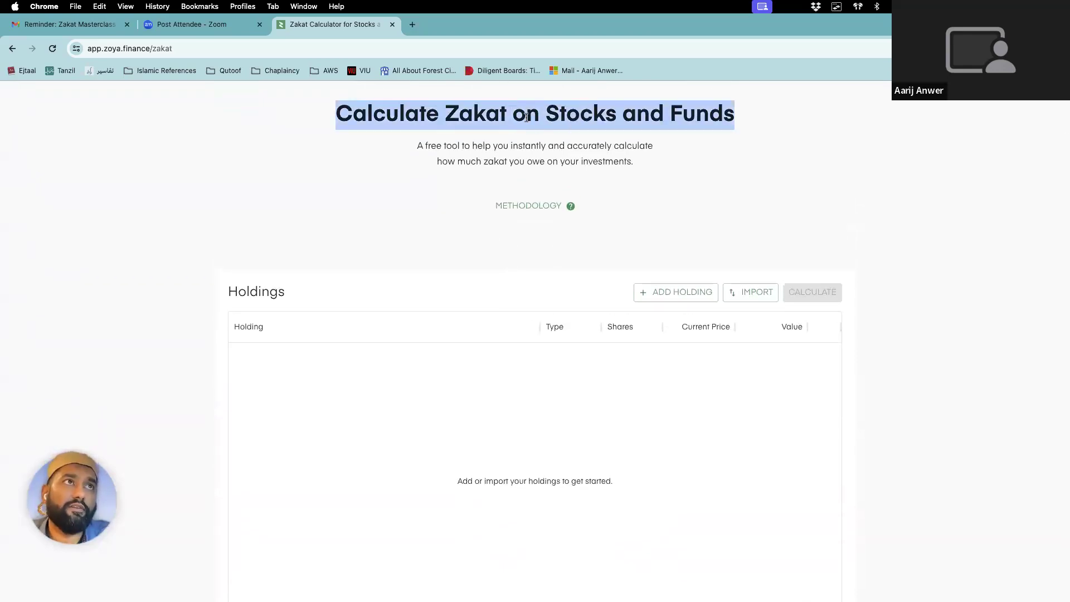
left_click(511, 151)
scroll(510, 152, "down", 2)
scroll(510, 151, "down", 1)
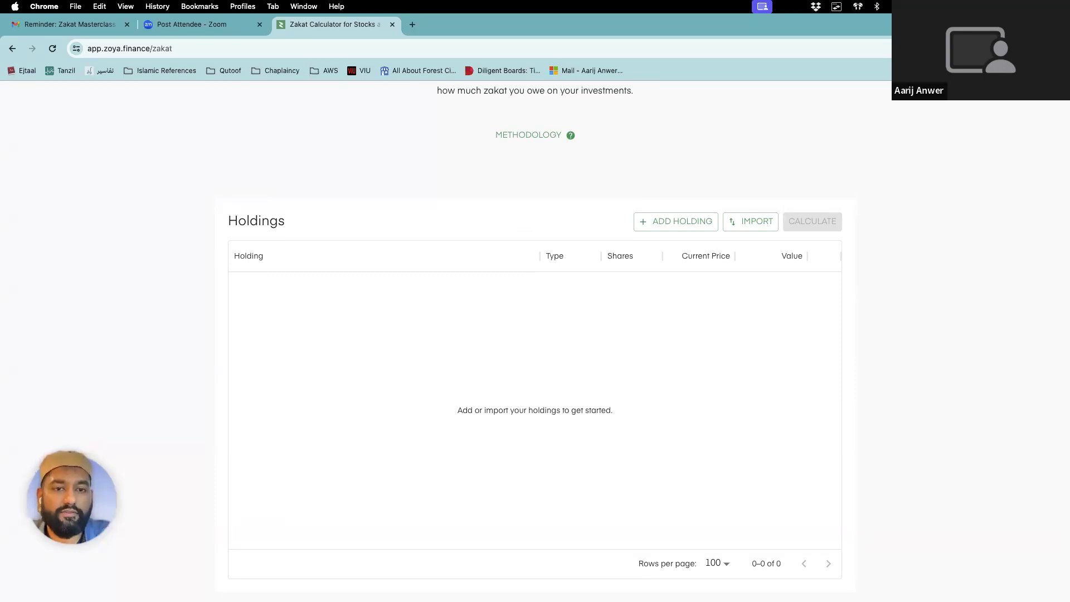
Step: Add a holding of 100 GOOG shares with the Long-Term (Passive) type
left_click(690, 222)
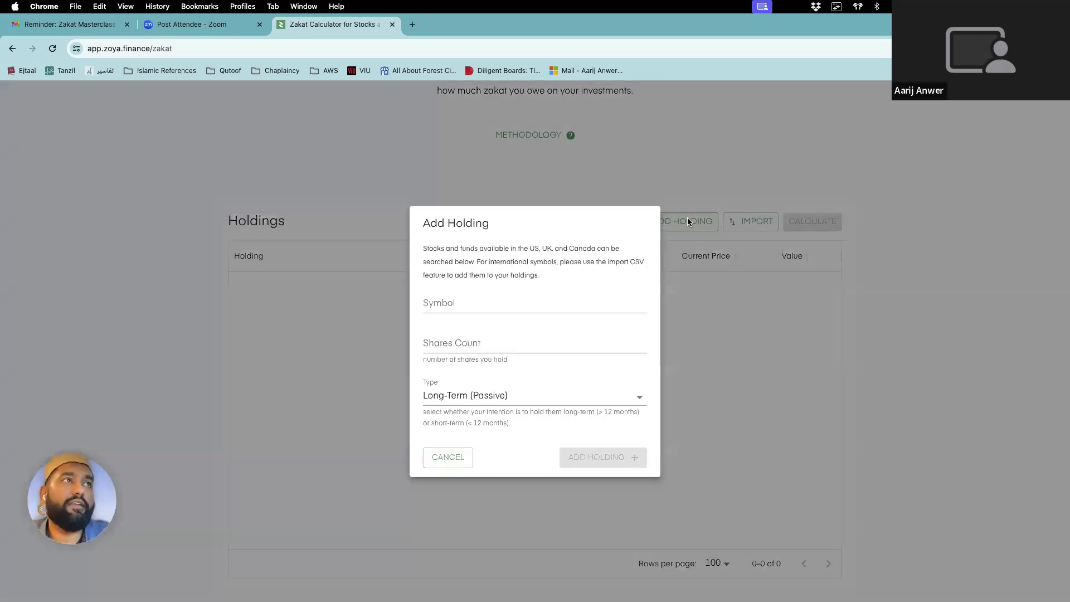
left_click(493, 302)
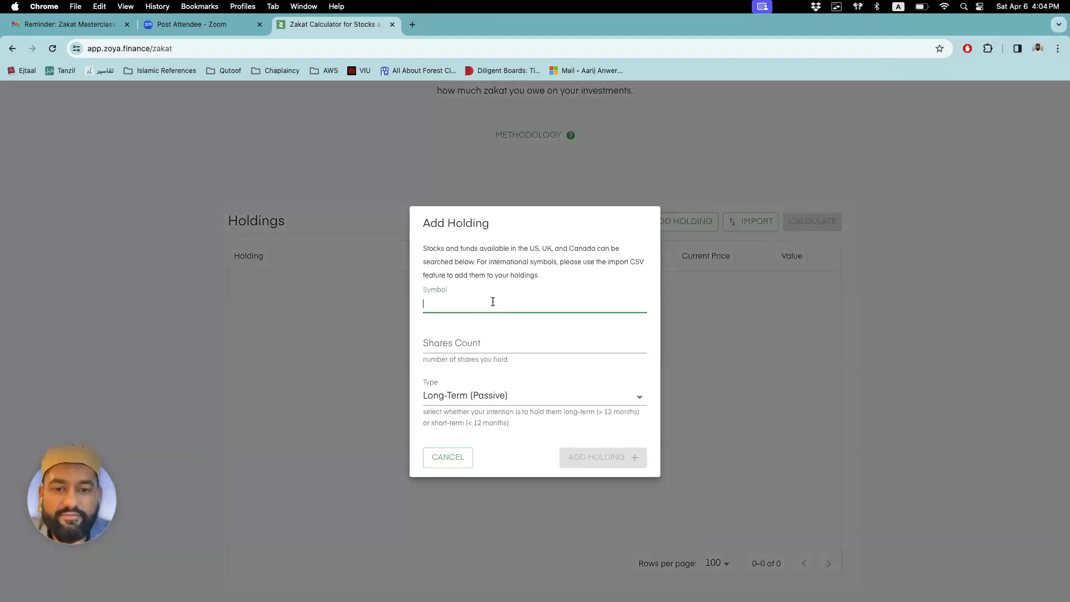
type("al")
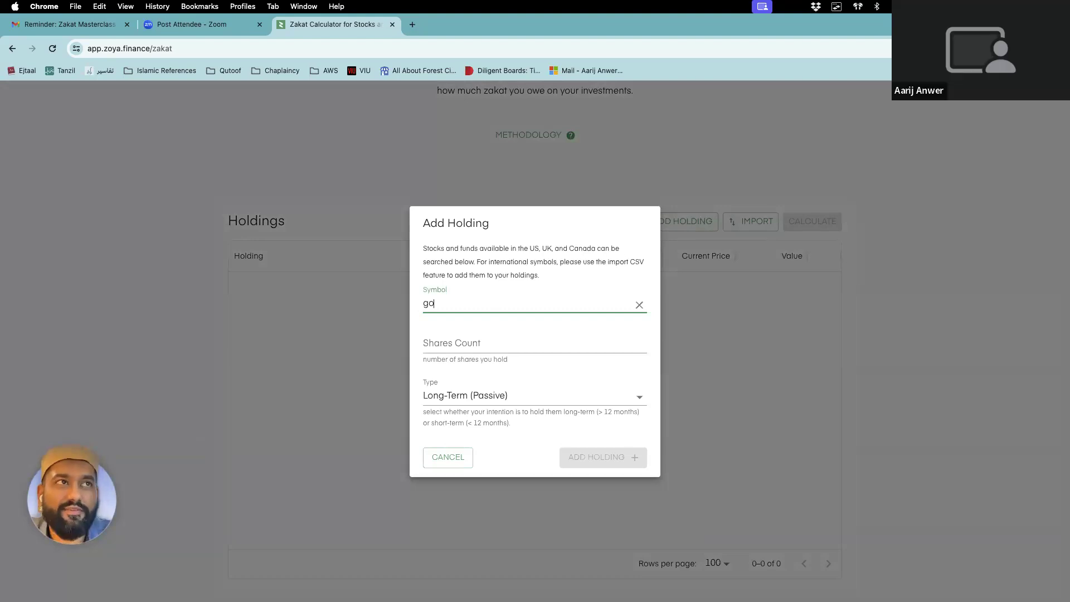
key("BackSpace")
key("BackSpace")
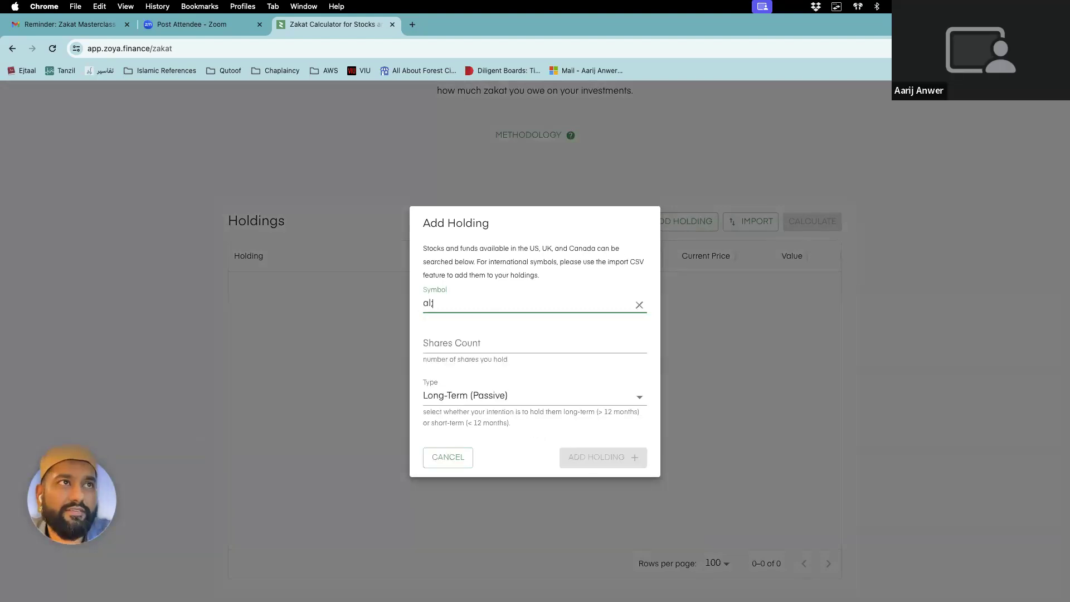
type("goog")
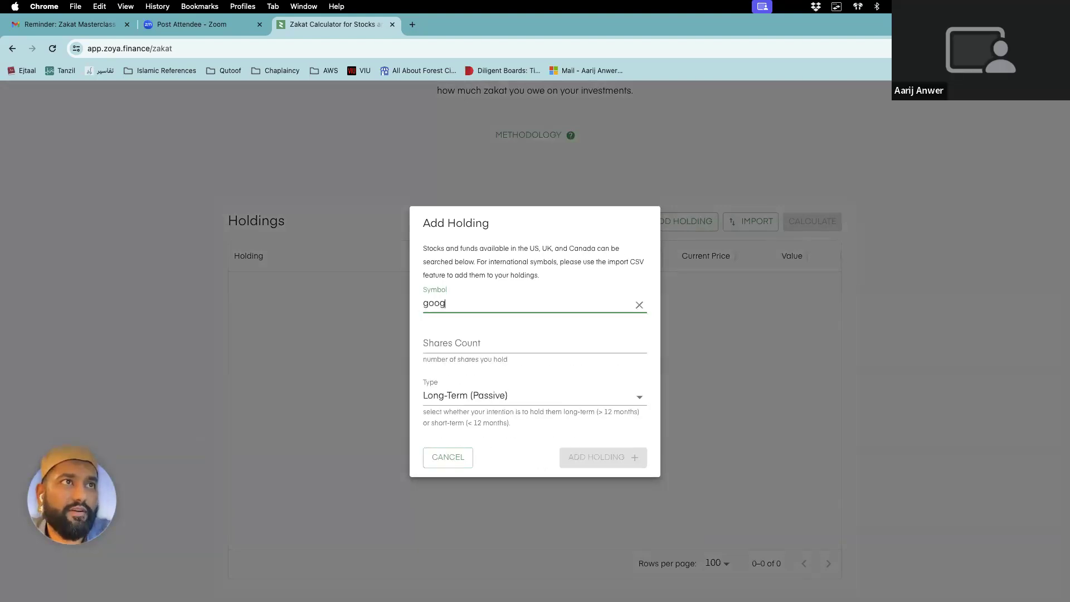
left_click(496, 331)
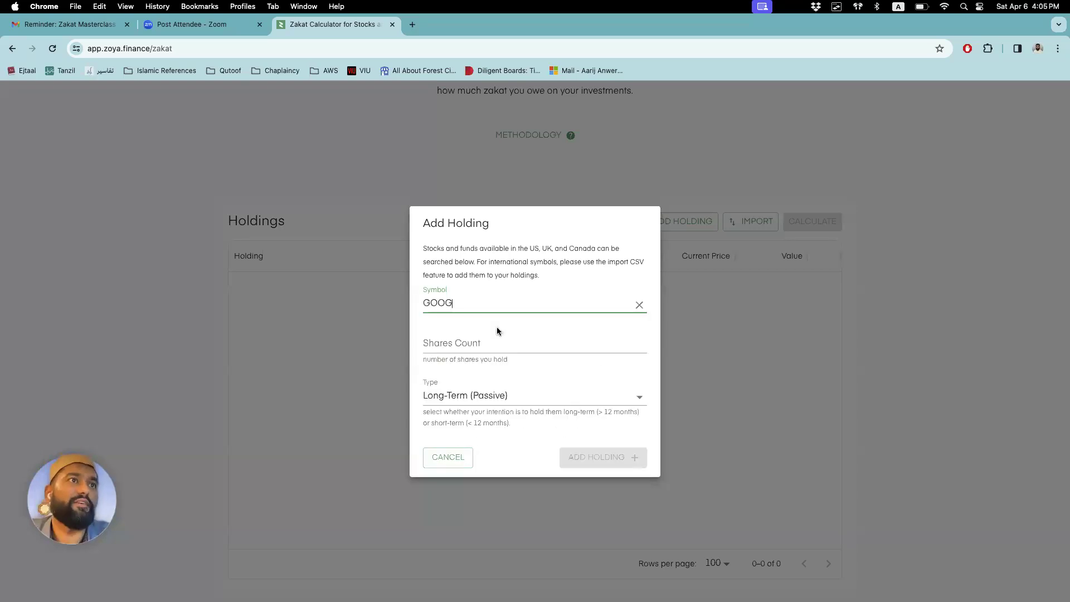
left_click(468, 344)
type("100")
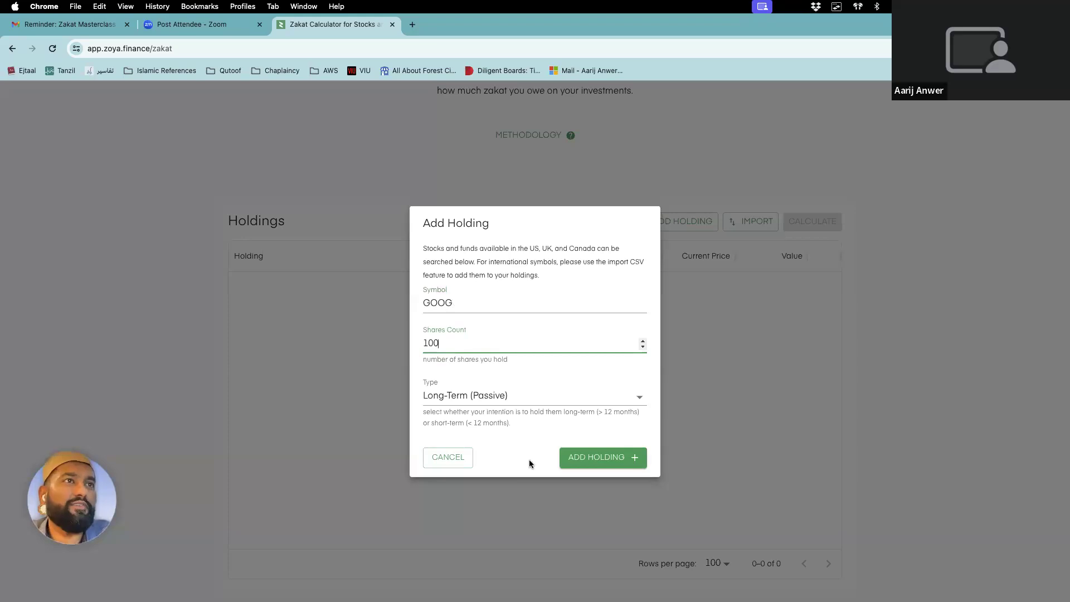
left_click(606, 464)
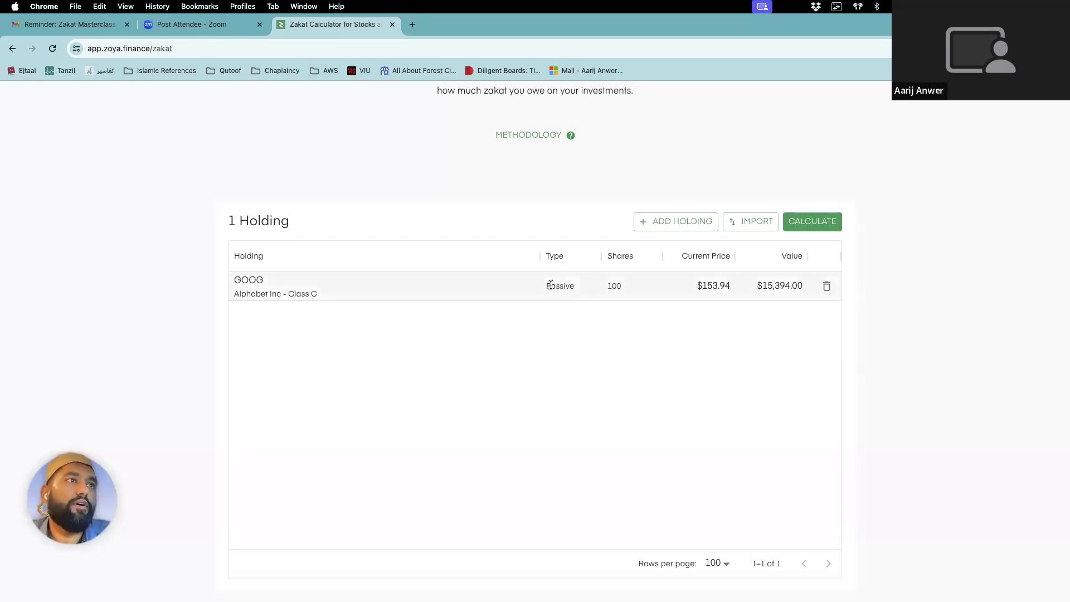
Step: Check the GOOG holding's price and value, and calculate the total zakat due on it
scroll(646, 331, "down", 1)
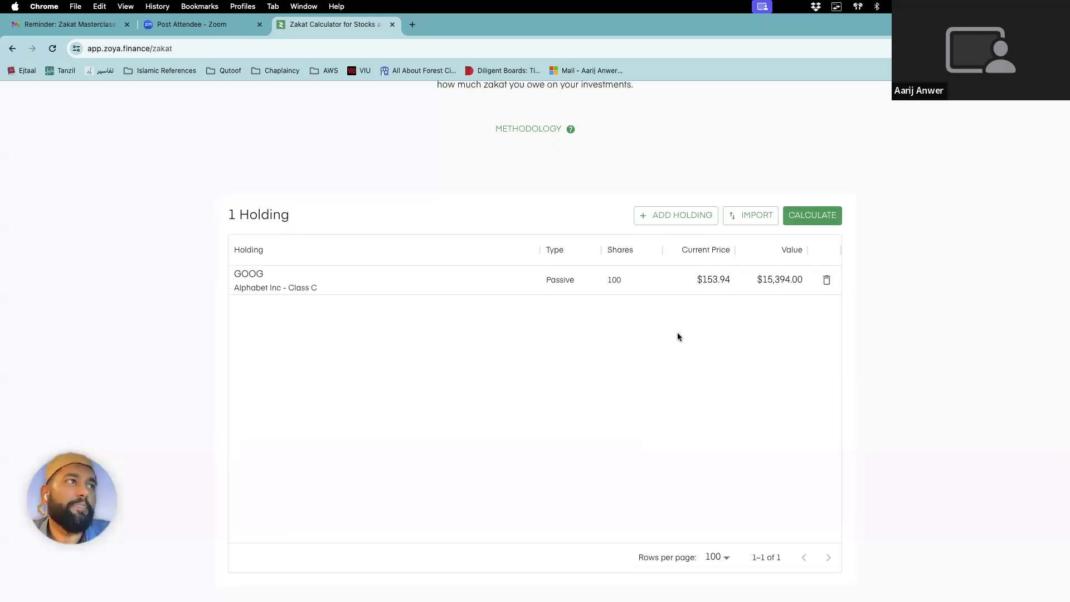
left_click(711, 287)
double_click(711, 287)
double_click(778, 287)
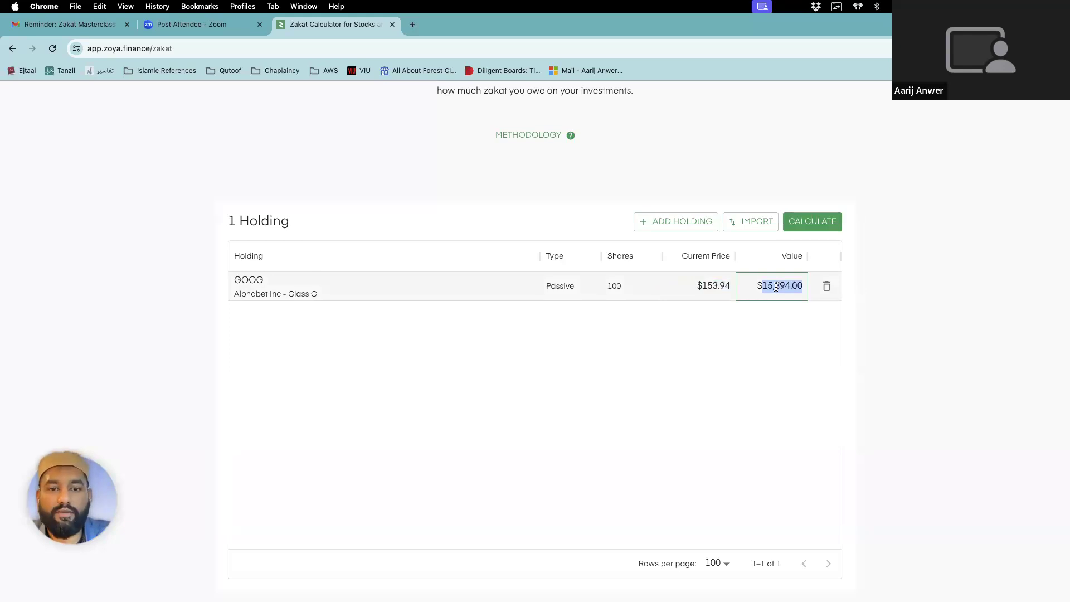
left_click(740, 363)
left_click(823, 222)
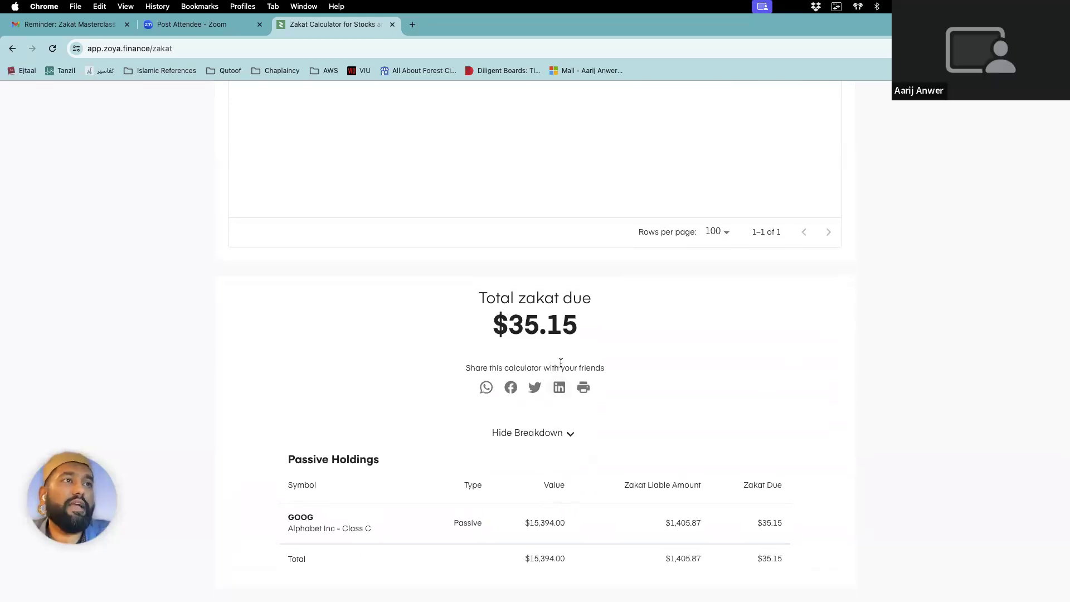
double_click(537, 323)
left_click(537, 324)
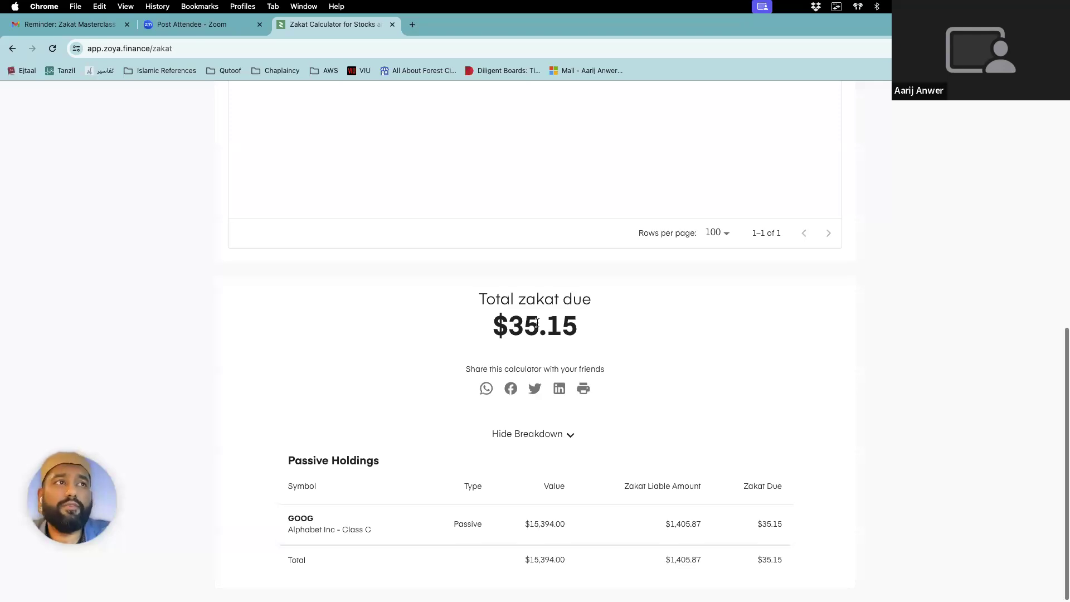
Step: Compute 2.5% of 15394, the GOOG holding's full value, in a new browser tab
left_click(412, 24)
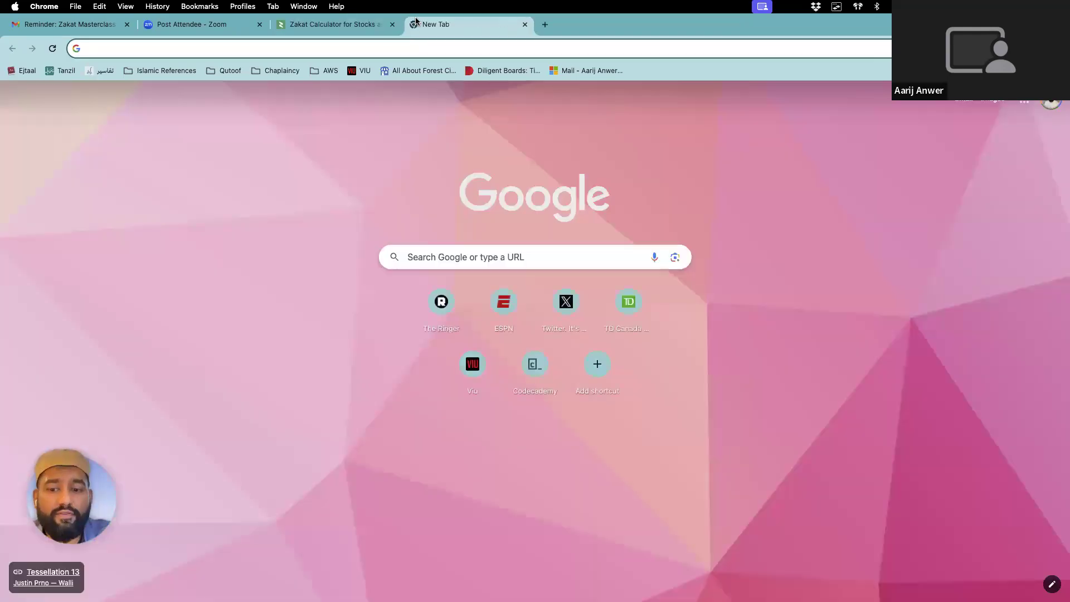
type("2.5% of")
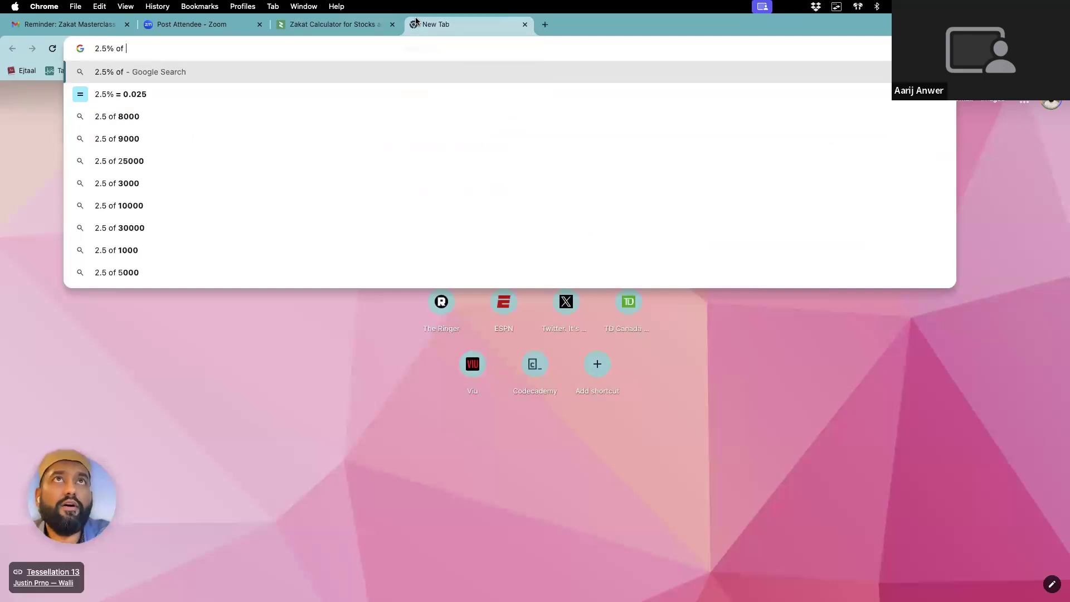
key("ctrl+shift+Tab")
scroll(390, 180, "up", 10)
scroll(390, 180, "down", 1)
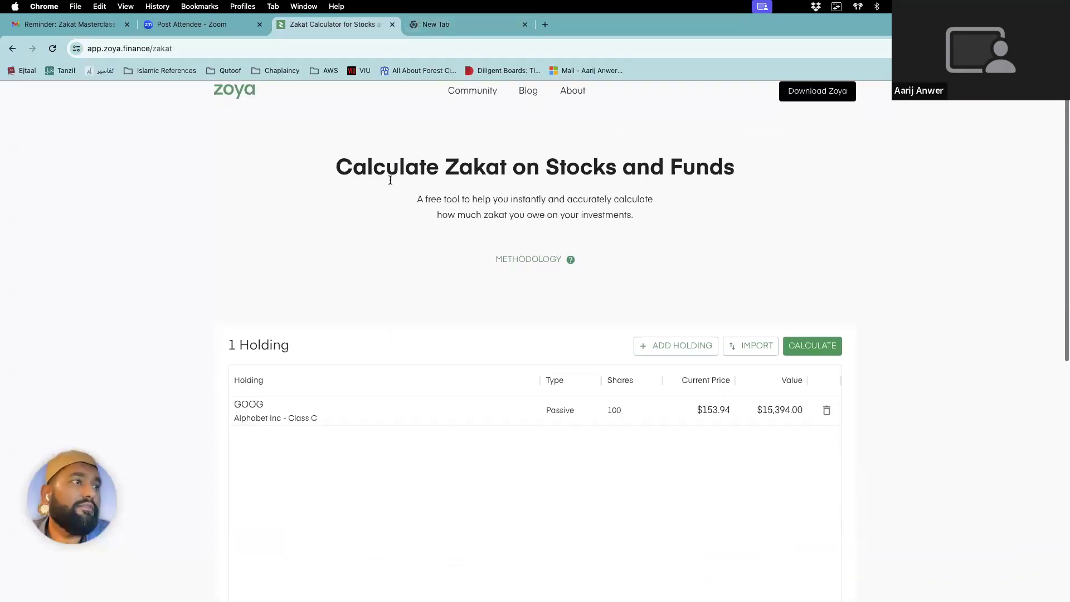
key("ctrl+Tab")
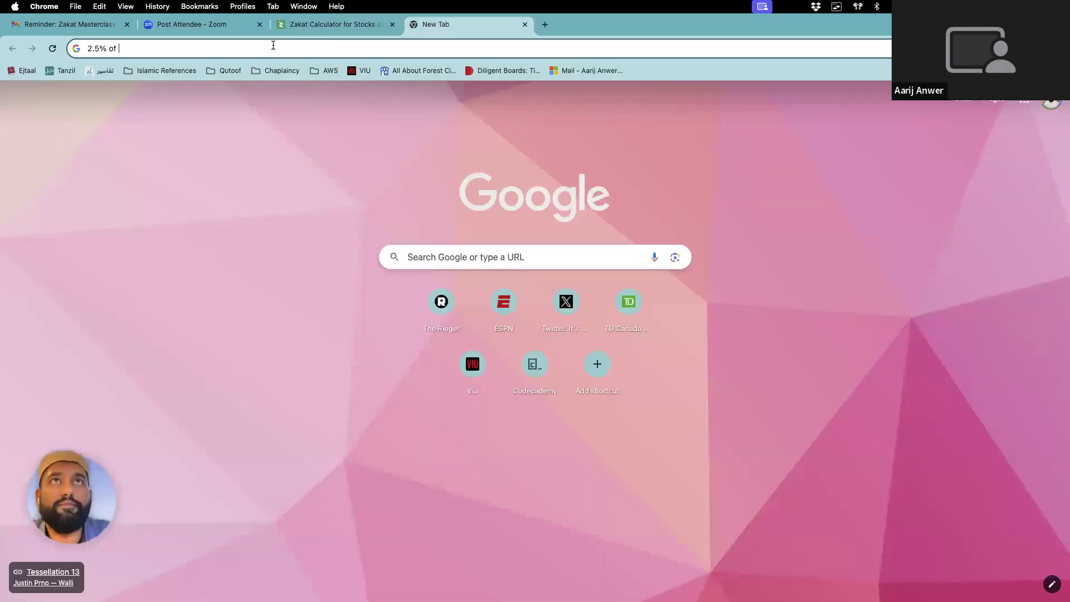
type("15394")
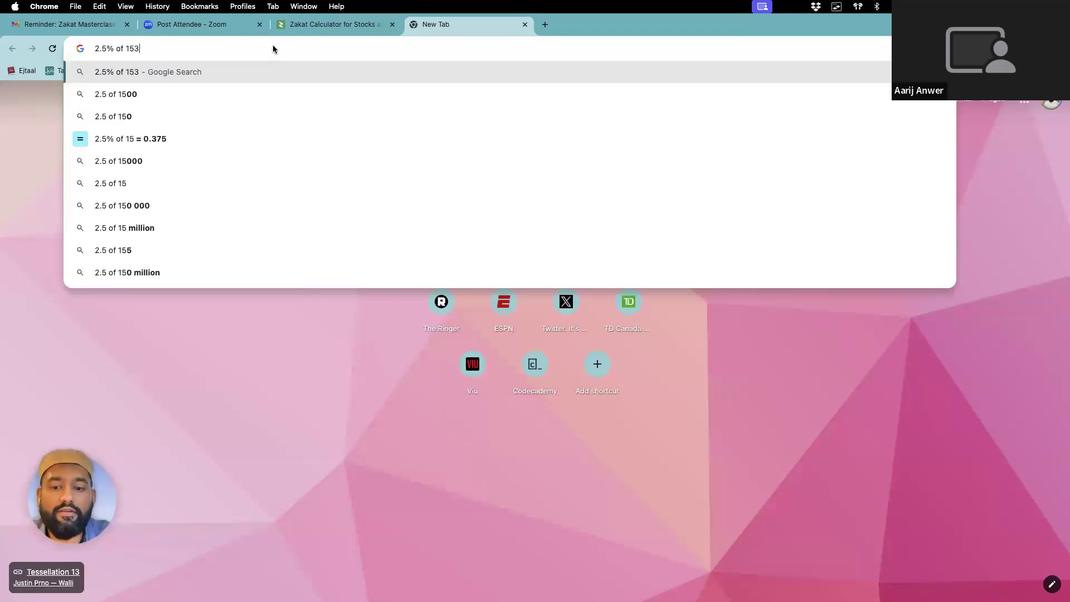
key("Down")
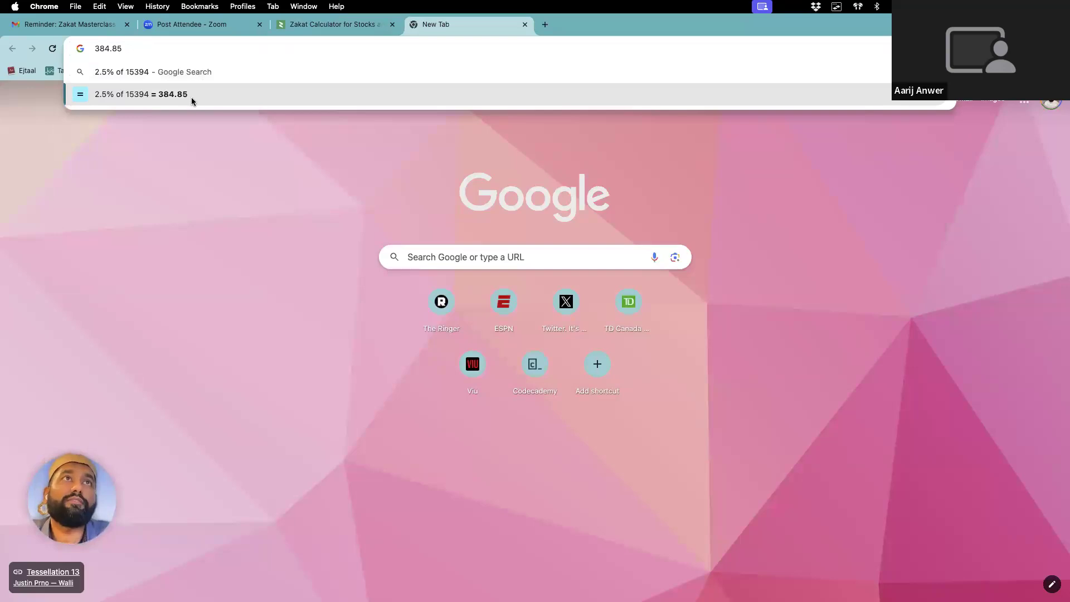
Step: Return to the zakat calculator and examine the total zakat due and the passive holdings breakdown
key("ctrl+shift+Tab")
scroll(497, 338, "down", 10)
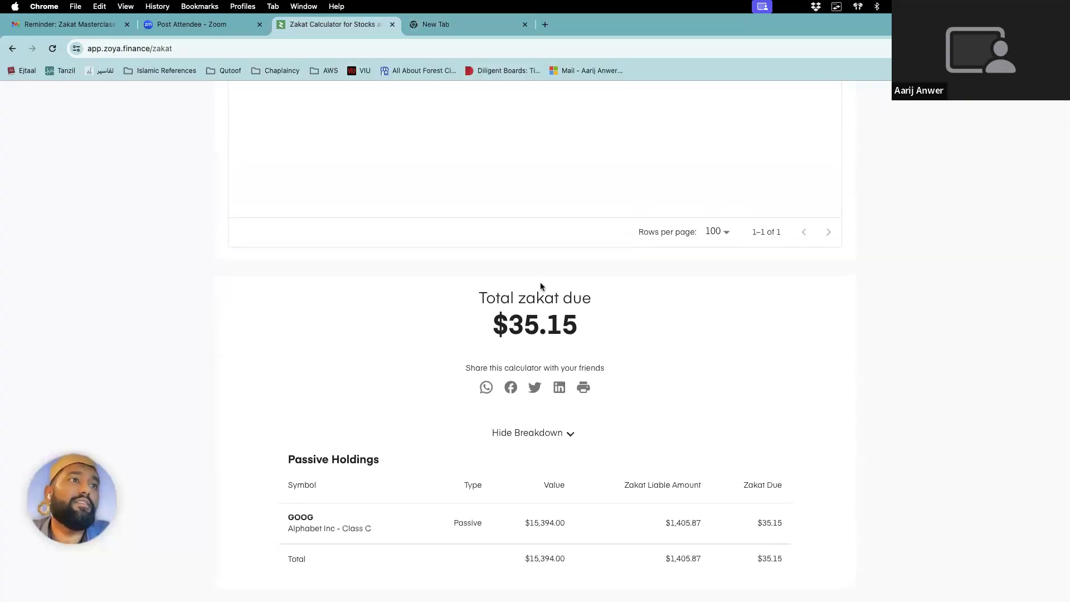
double_click(525, 318)
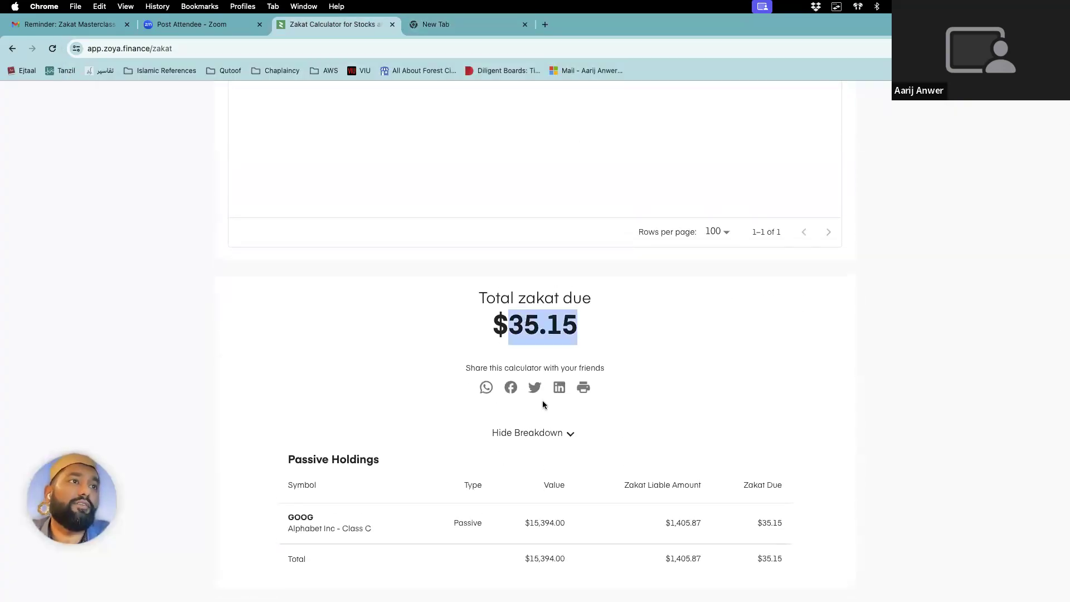
left_click(529, 341)
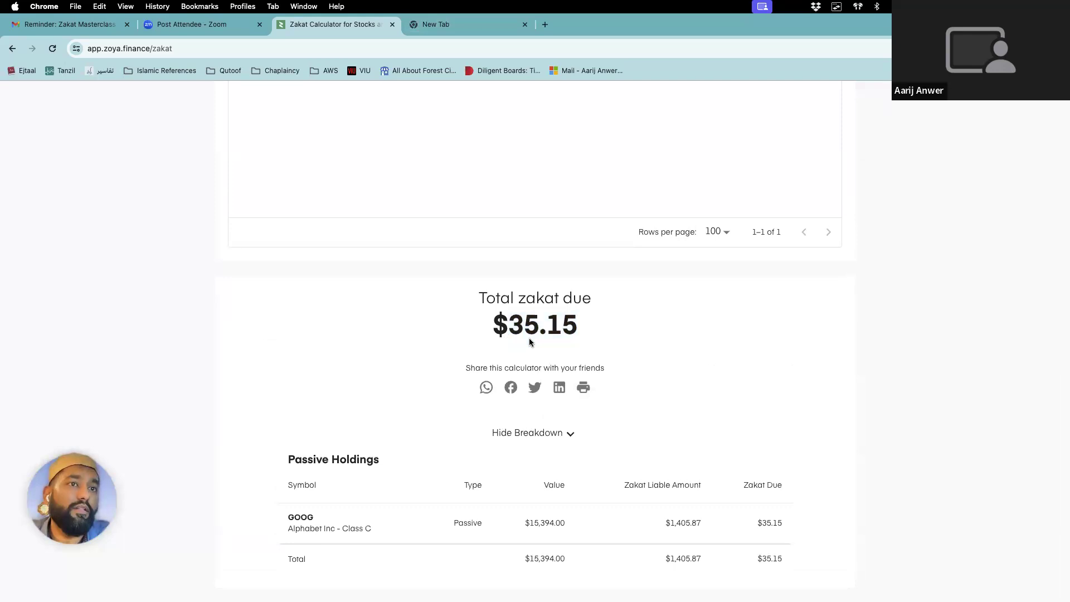
triple_click(343, 458)
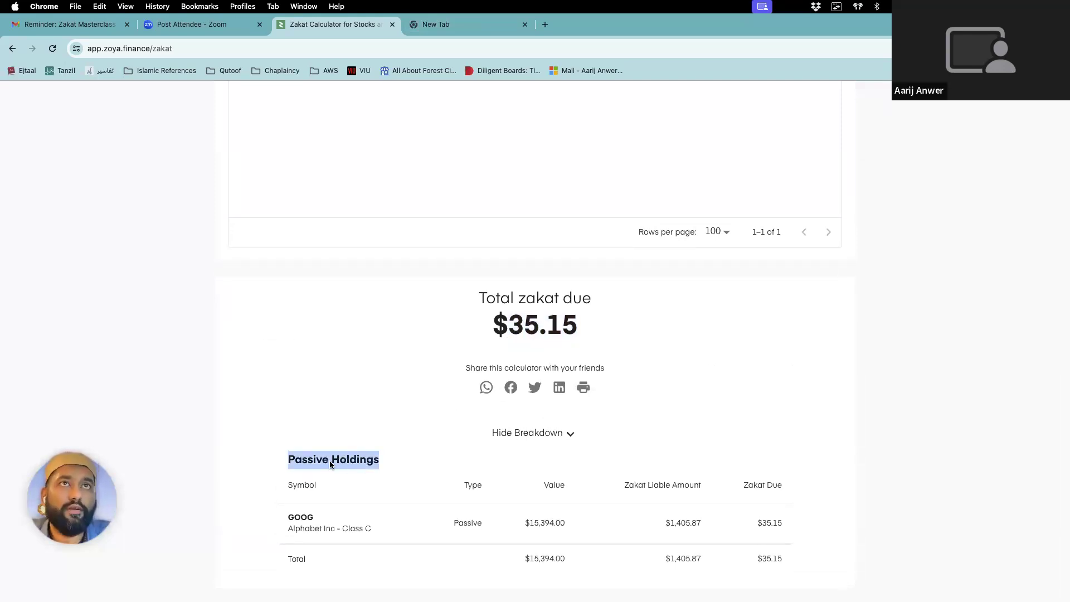
Step: Switch to the slide presentation, minimizing the browser window that covers it, and advance to the Example slide
key("ctrl+Right")
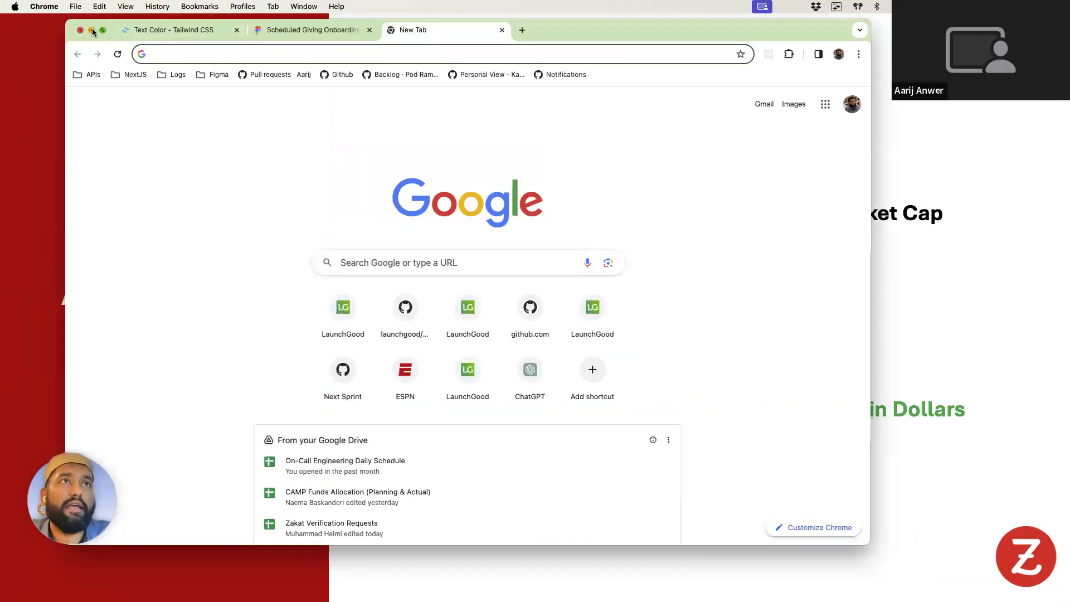
key("super+m")
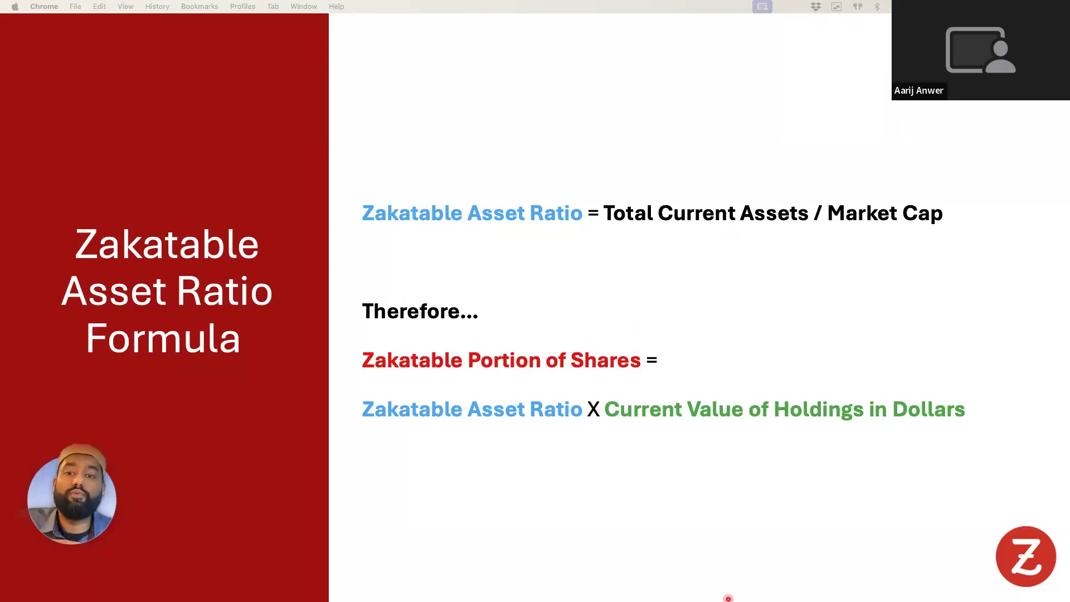
key("Right")
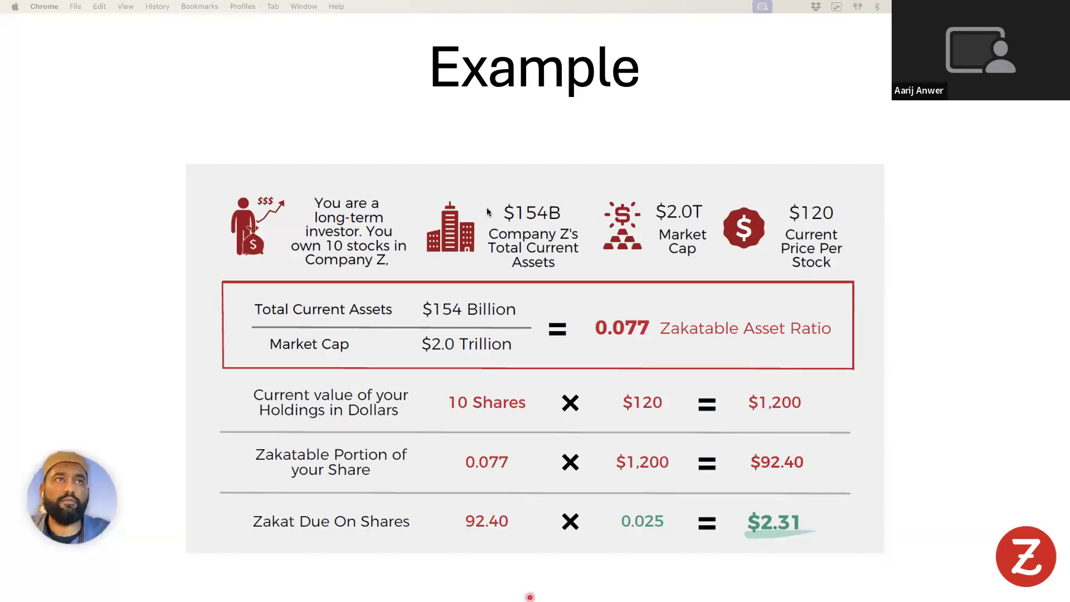
Step: Switch from the Example slide to the Zoya zakat calculator and view the holdings list
key("ctrl+Right")
key("ctrl+Left")
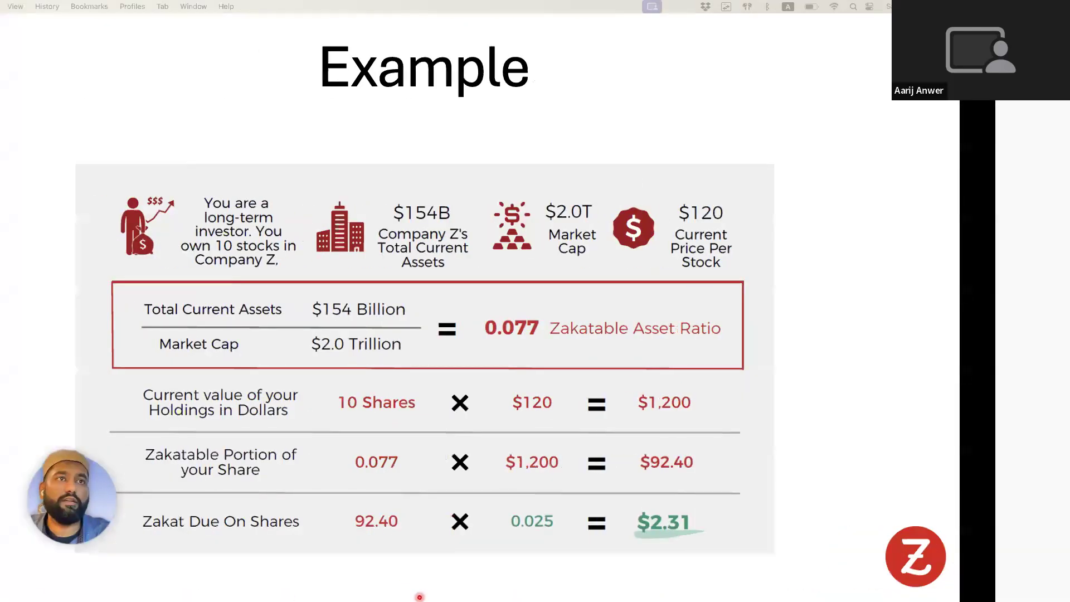
key("ctrl+Right")
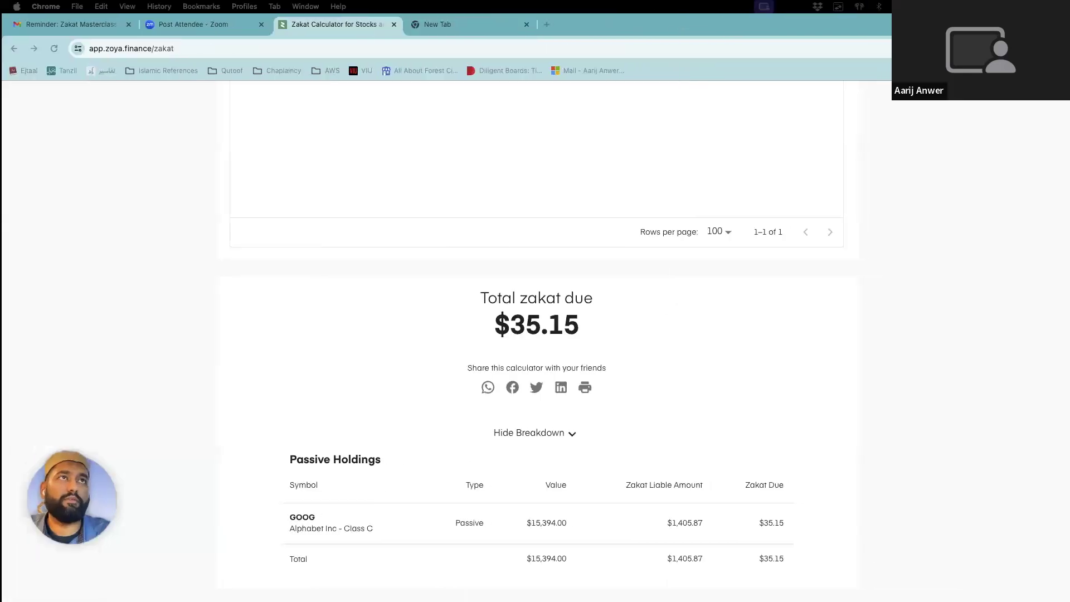
scroll(480, 301, "up", 15)
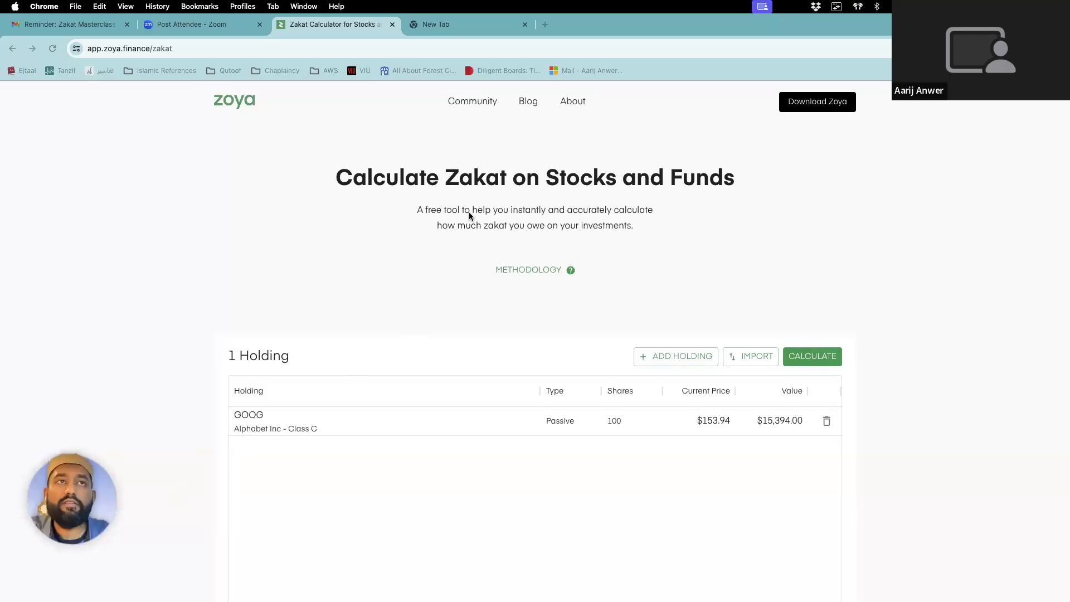
Step: Return to the slide presentation and review the Zakatable Asset Ratio Formula slide before going back to the Example slide
key("ctrl+Left")
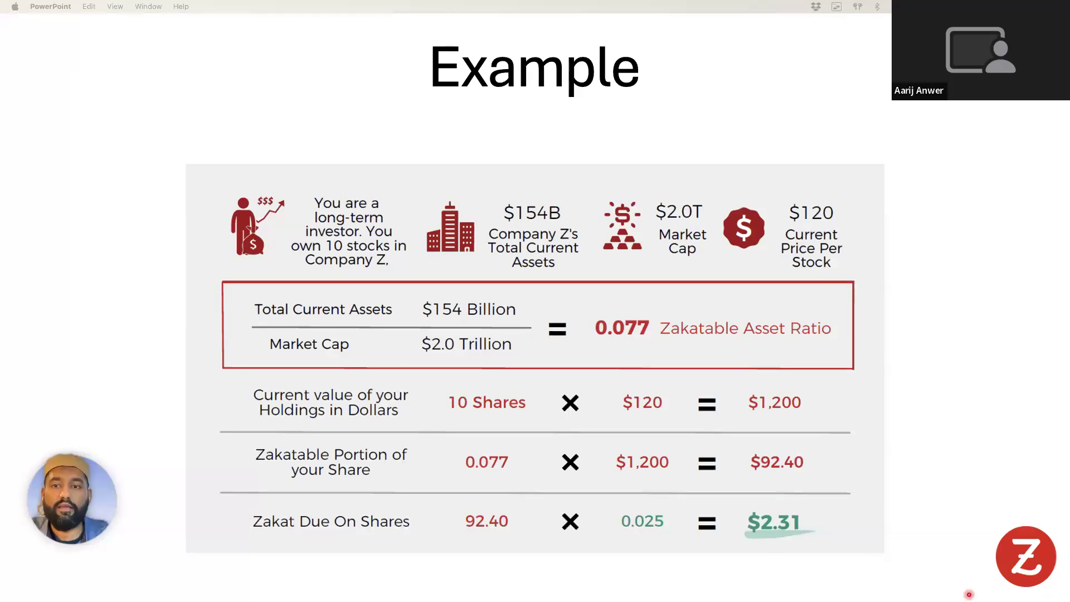
key("Left")
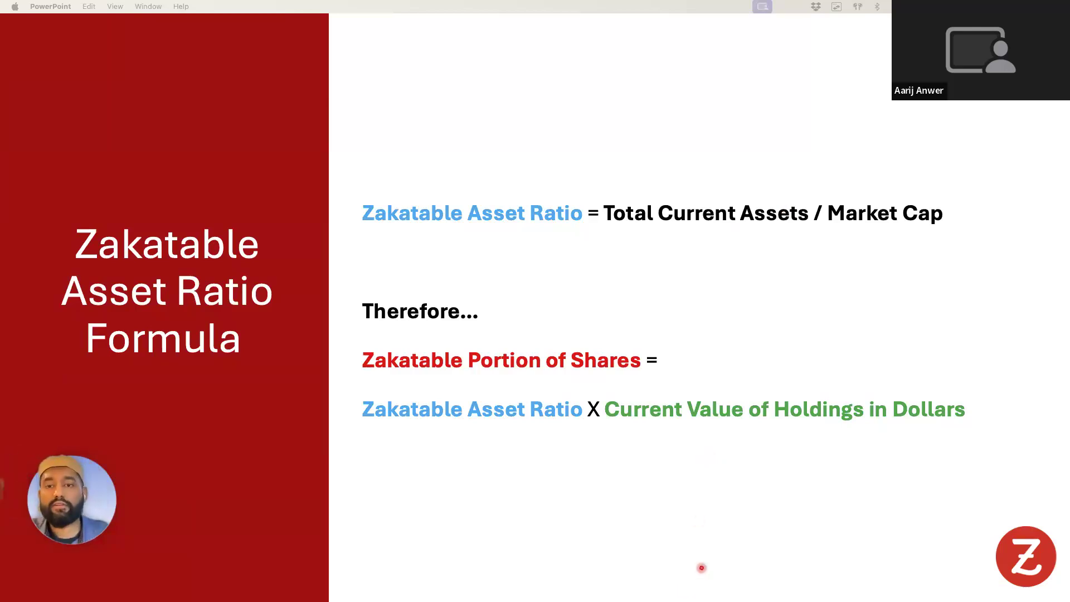
key("Right")
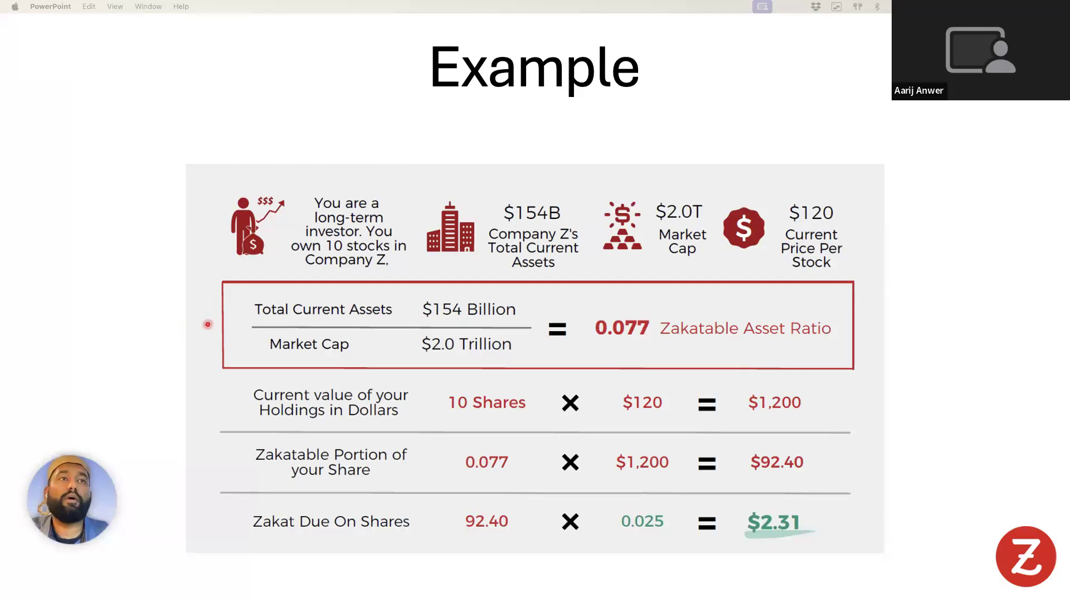
Step: Switch to the zakat calculator in the browser and check the total zakat due on the passive GOOG holding
key("super+Tab")
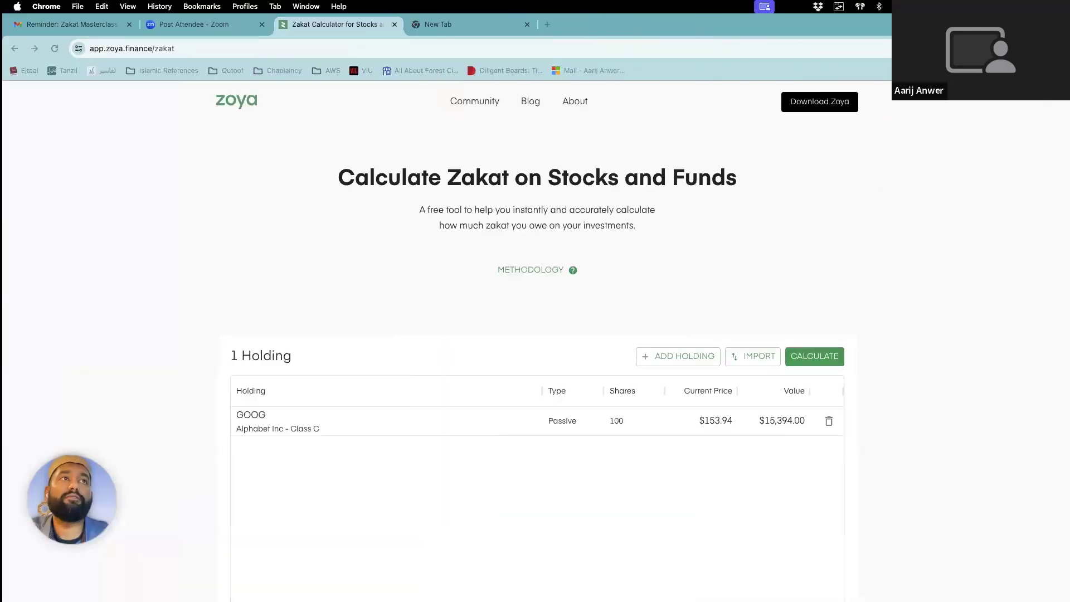
scroll(707, 461, "down", 8)
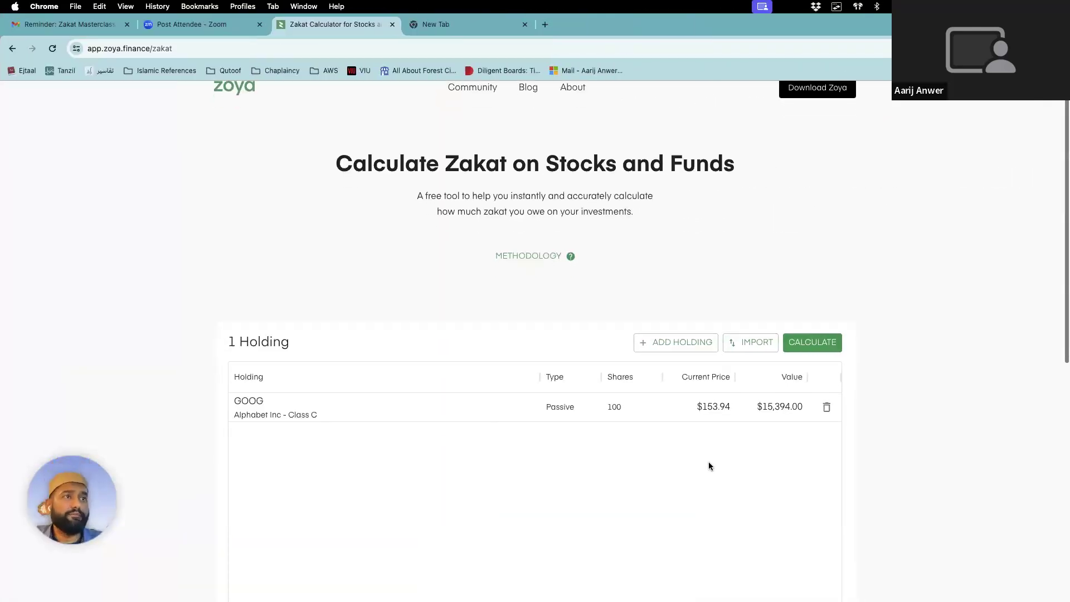
double_click(533, 314)
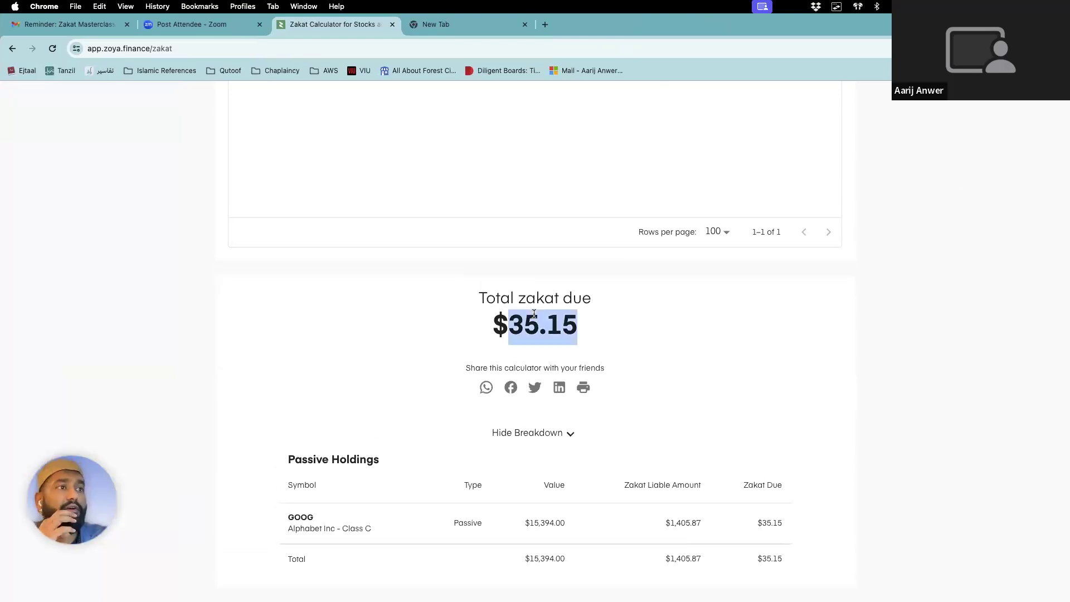
left_click(533, 314)
scroll(730, 270, "up", 5)
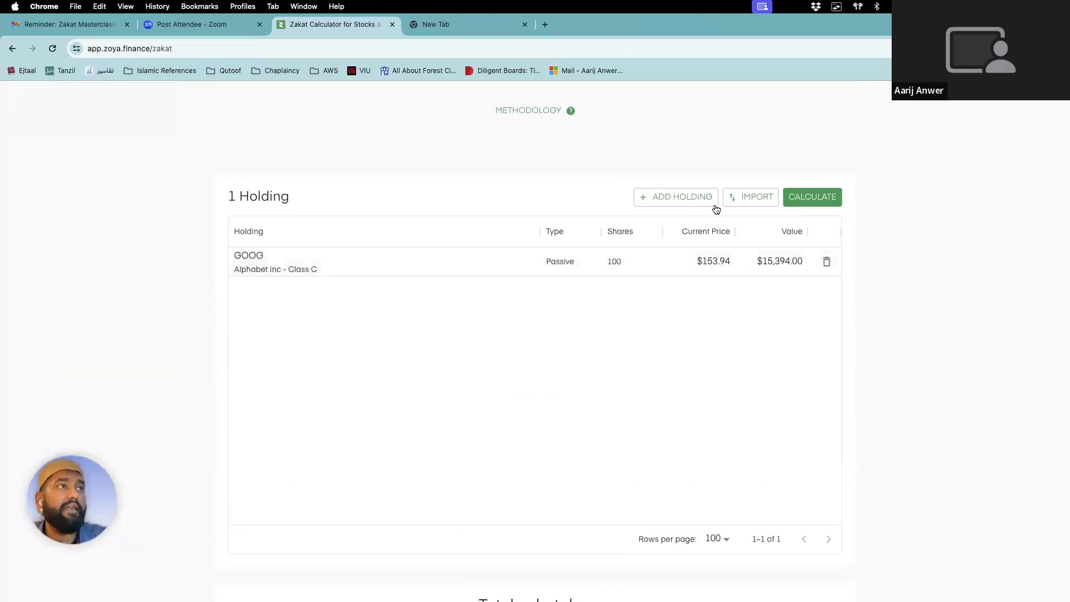
Step: Add a second GOOG holding of 100 shares with the type Short-Term (Active)
left_click(696, 198)
left_click(469, 293)
type("goog")
left_click(459, 331)
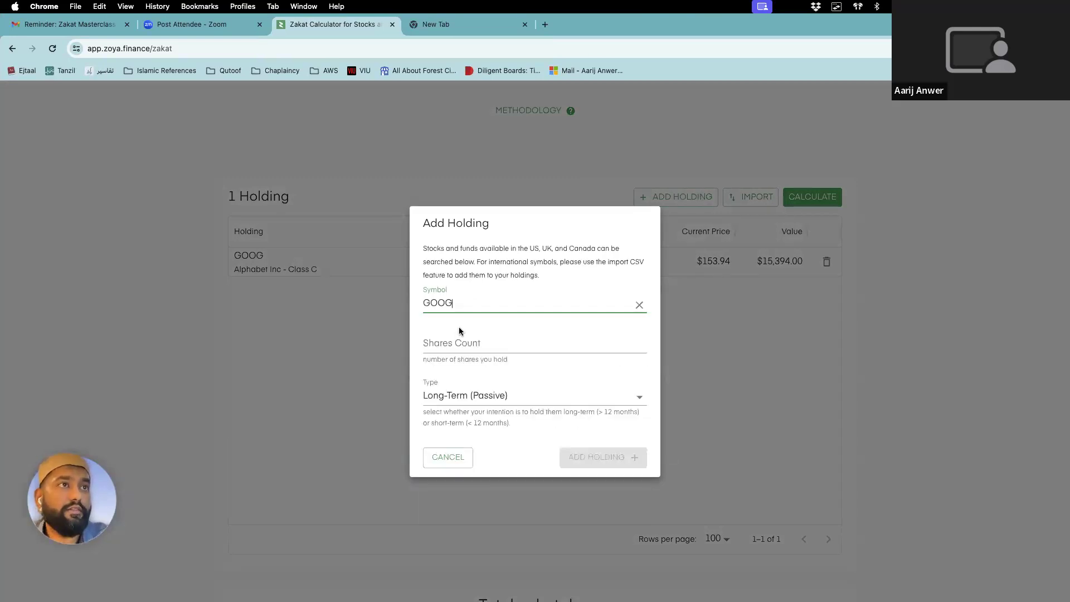
left_click(453, 346)
type("100")
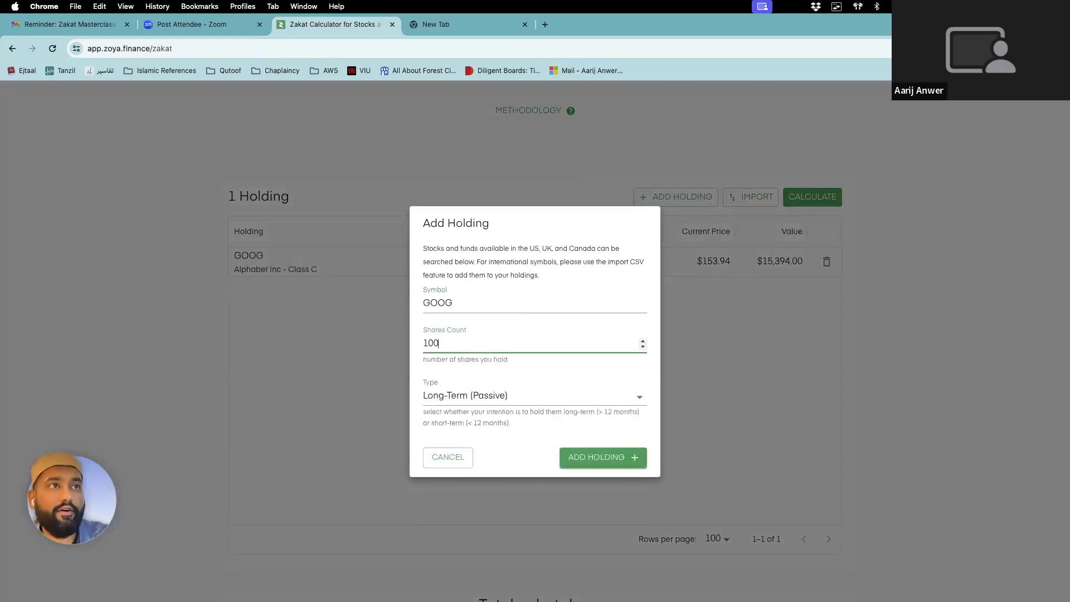
left_click(619, 401)
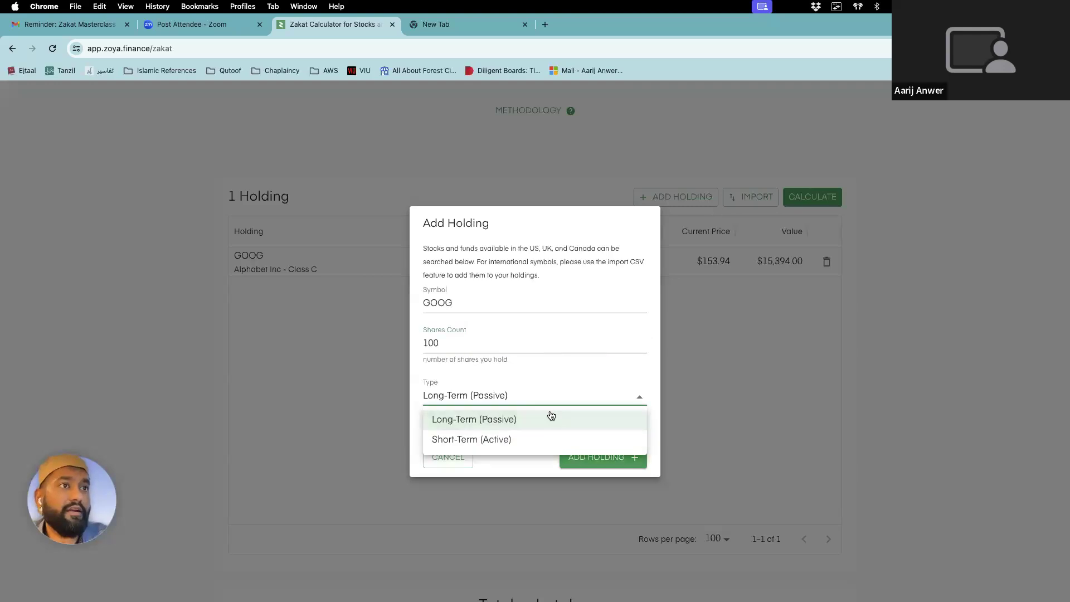
left_click(506, 439)
left_click(585, 463)
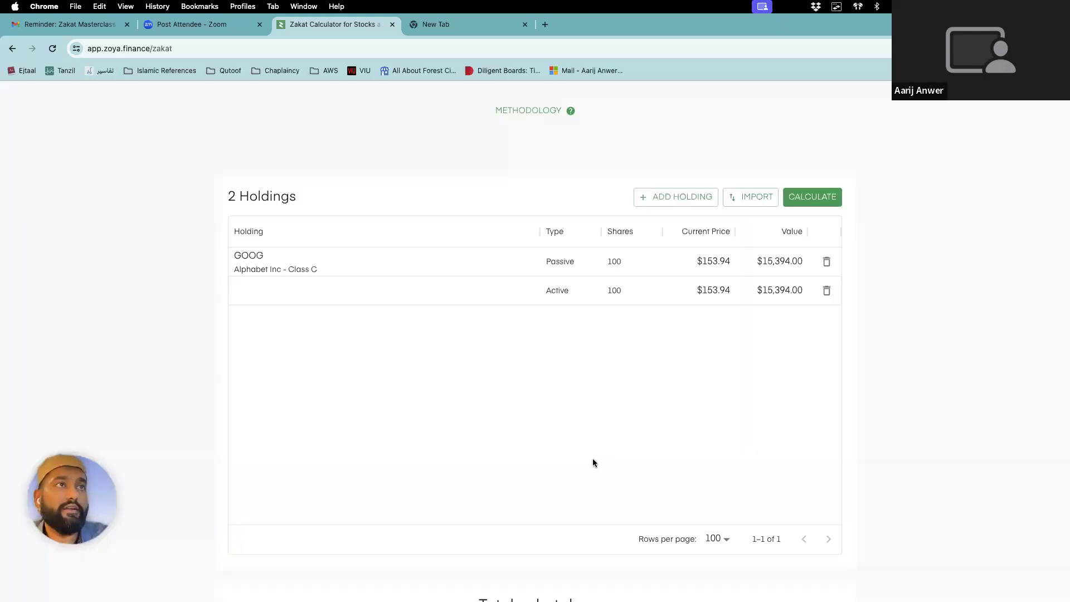
Step: Recalculate the total zakat due for the two GOOG holdings and bring up the breakdown
scroll(661, 430, "down", 1)
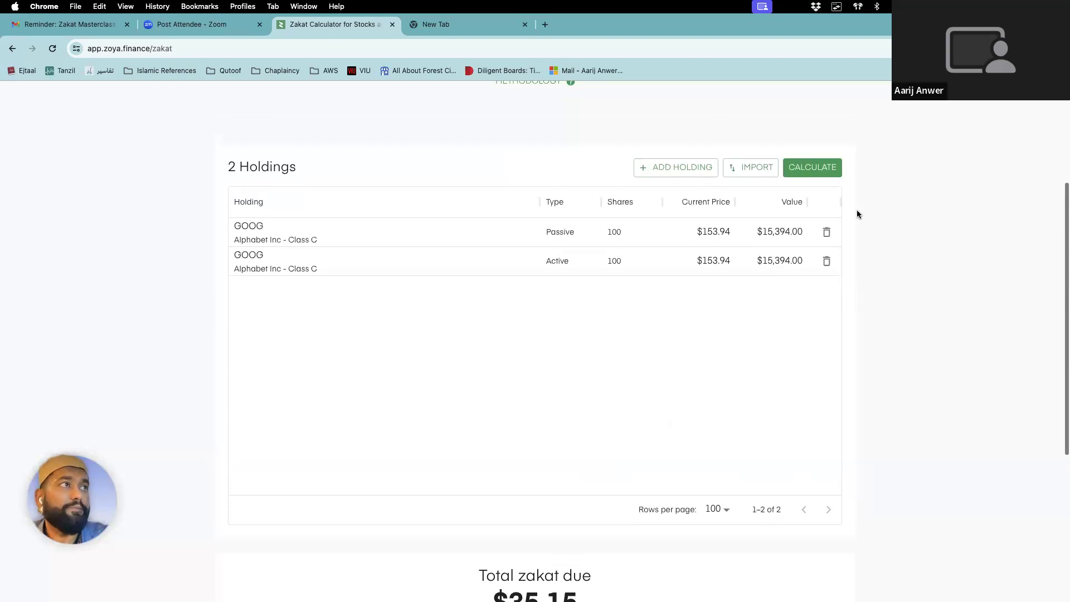
left_click(787, 167)
scroll(671, 348, "down", 5)
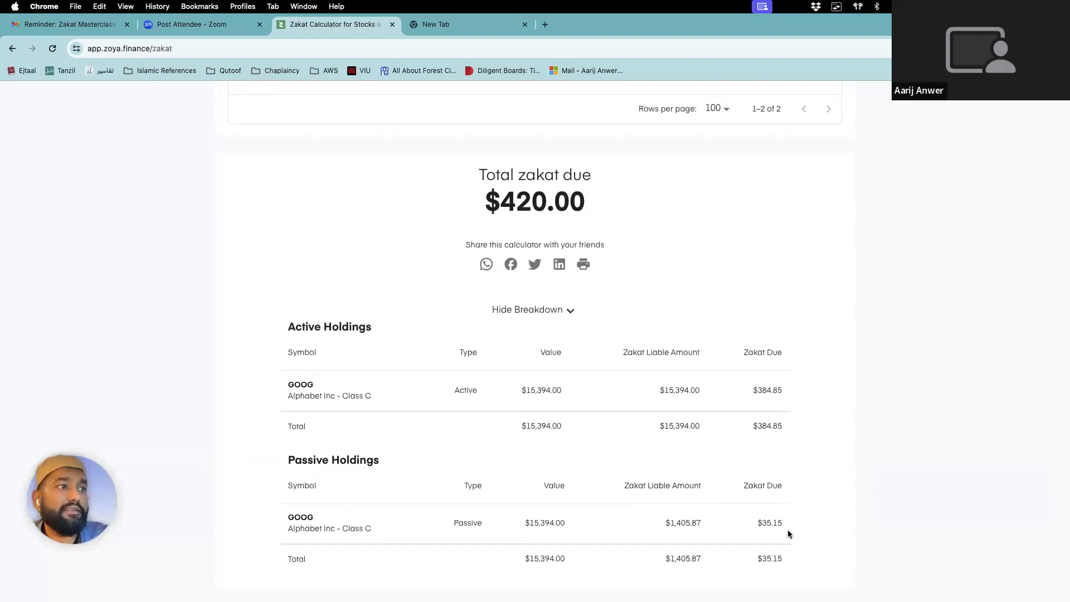
Step: Compare the zakat due and zakat liable amounts of the active and passive GOOG holdings in the breakdown
double_click(764, 523)
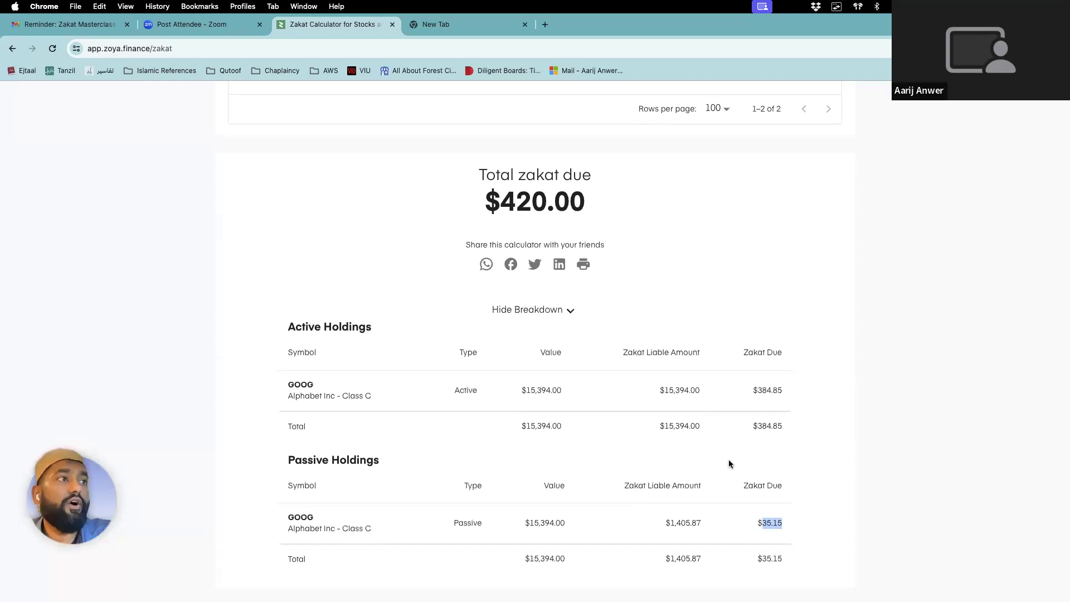
double_click(770, 389)
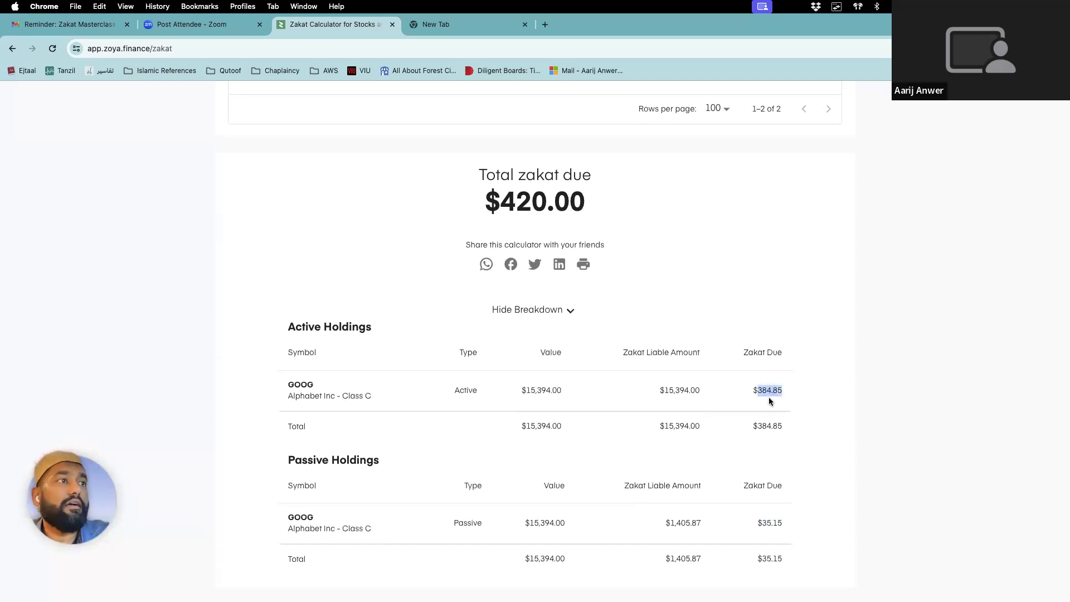
left_click(768, 390)
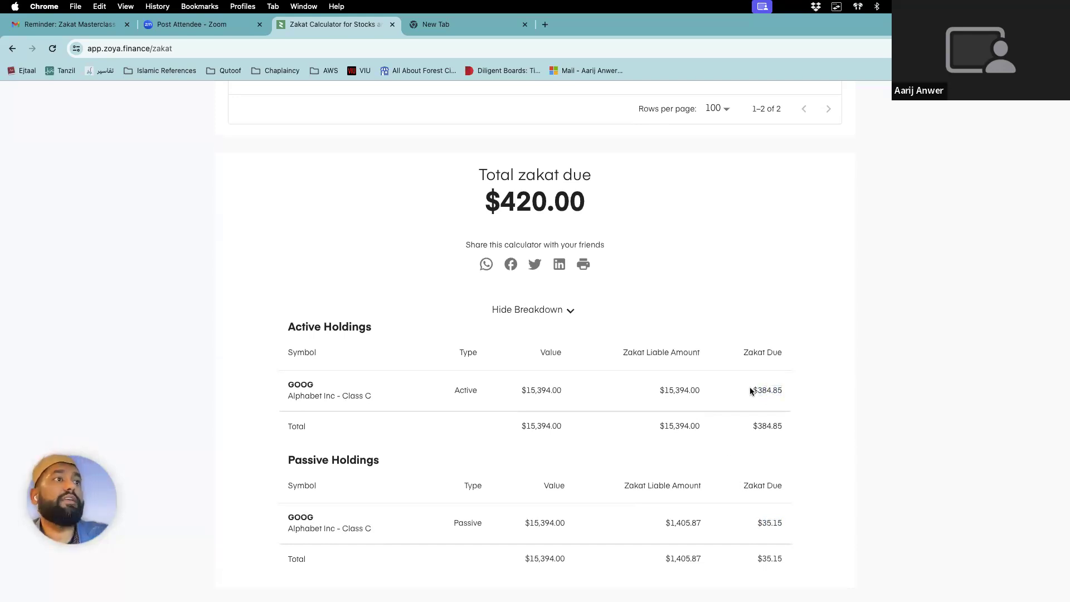
left_click_drag(700, 389, 665, 392)
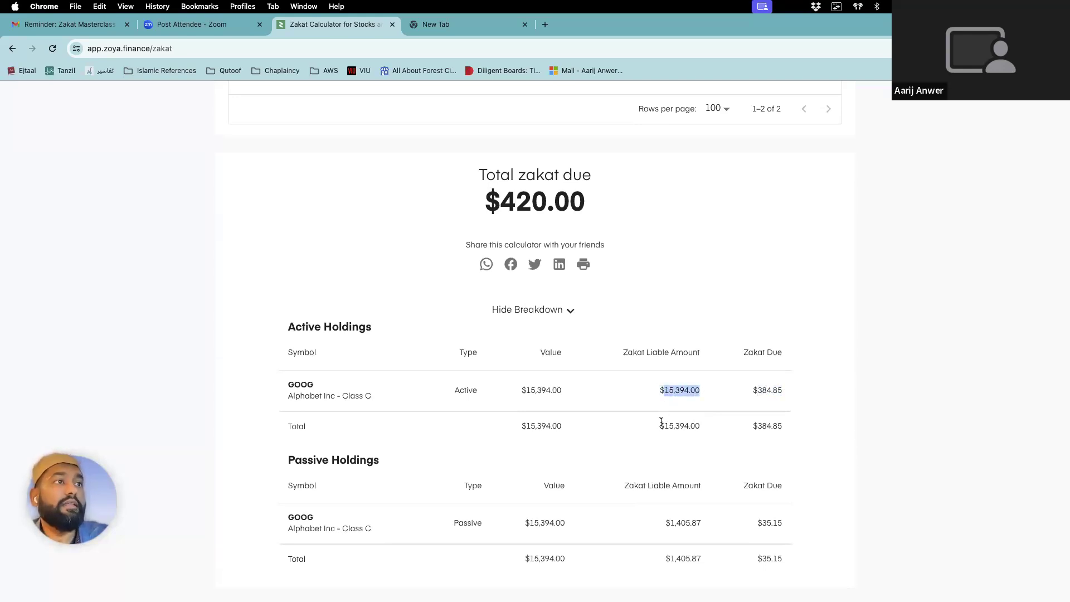
left_click(708, 527)
Step: Divide the passive GOOG holding's zakat liable amount, 1,405.87, by its value, 15,394.00, in the new browser tab
left_click_drag(690, 518, 671, 522)
key("super+c")
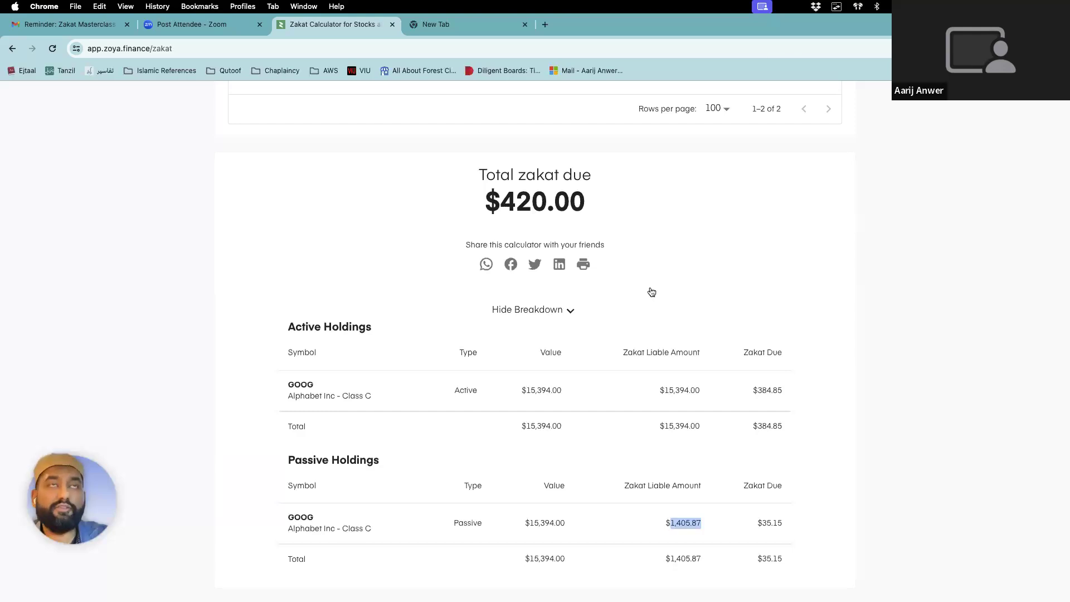
left_click(501, 25)
left_click(331, 40)
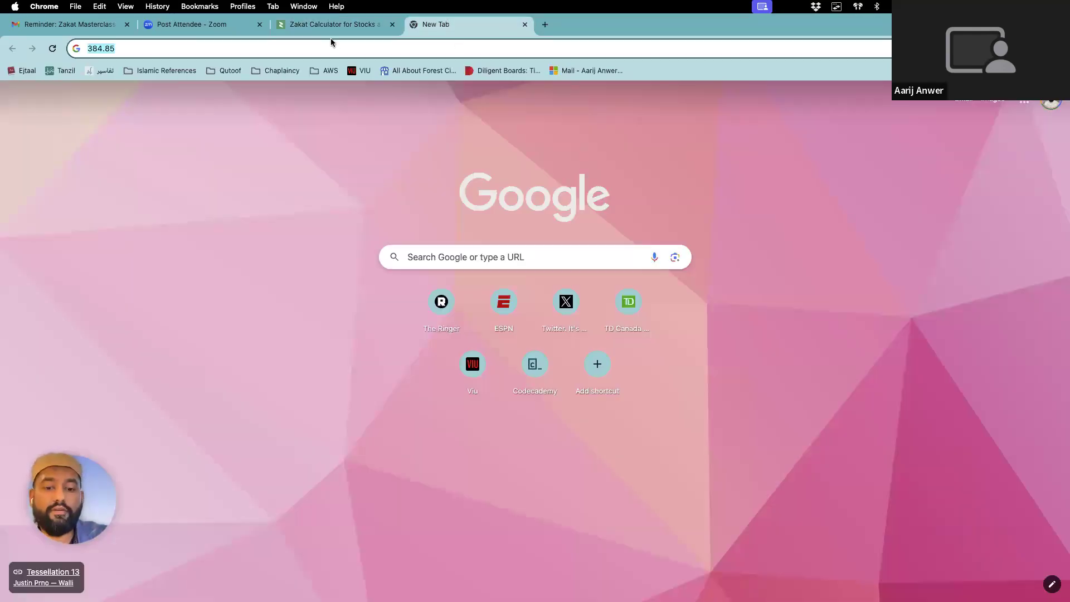
key("super+v")
type("/")
key("super+alt+Left")
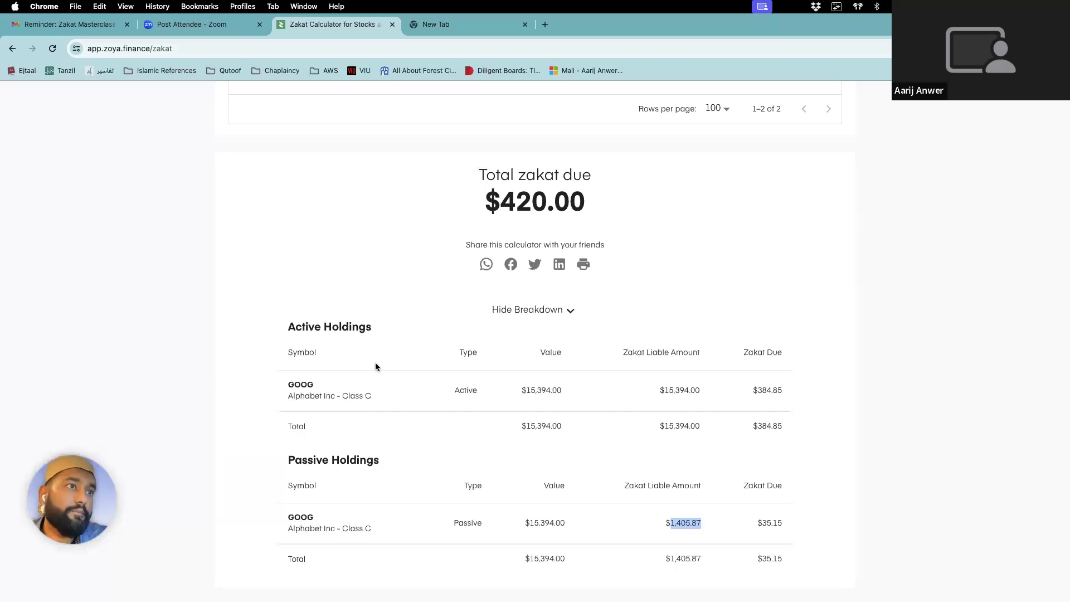
left_click(562, 528)
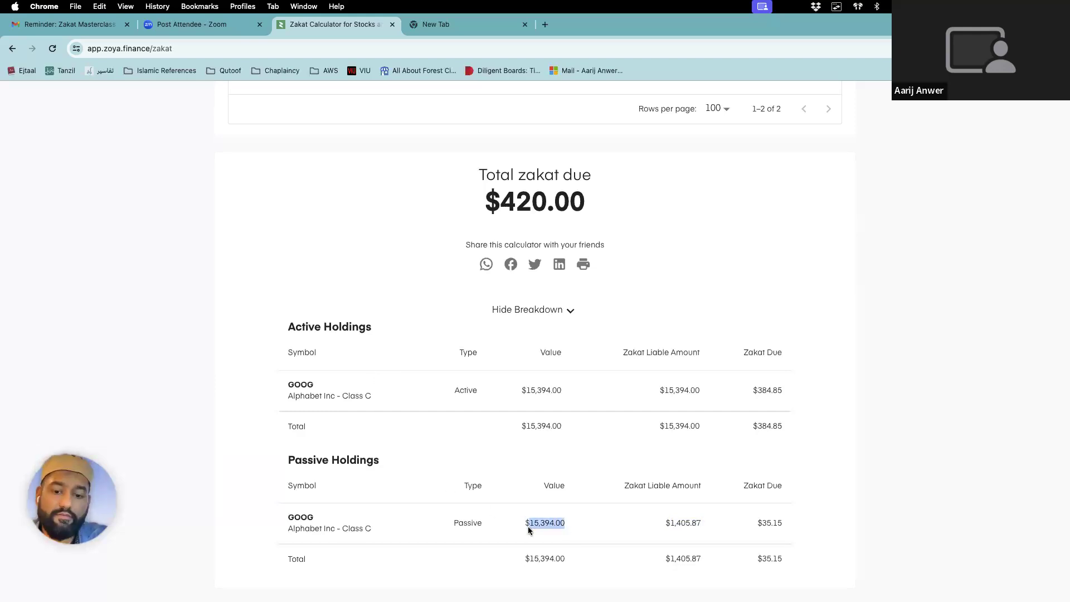
key("ctrl+Tab")
type("15,394.00")
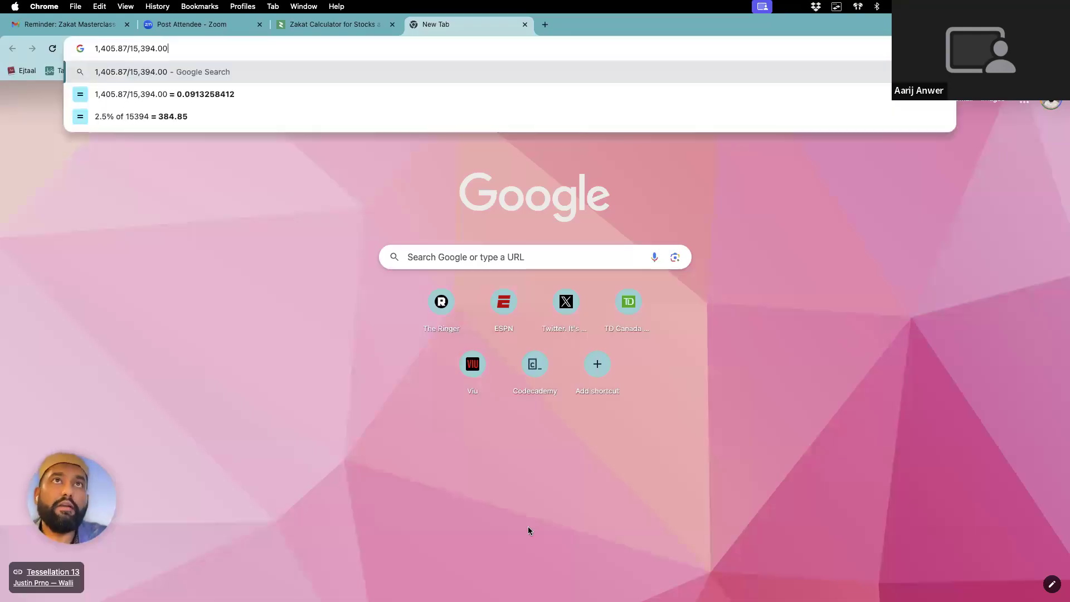
key("Down")
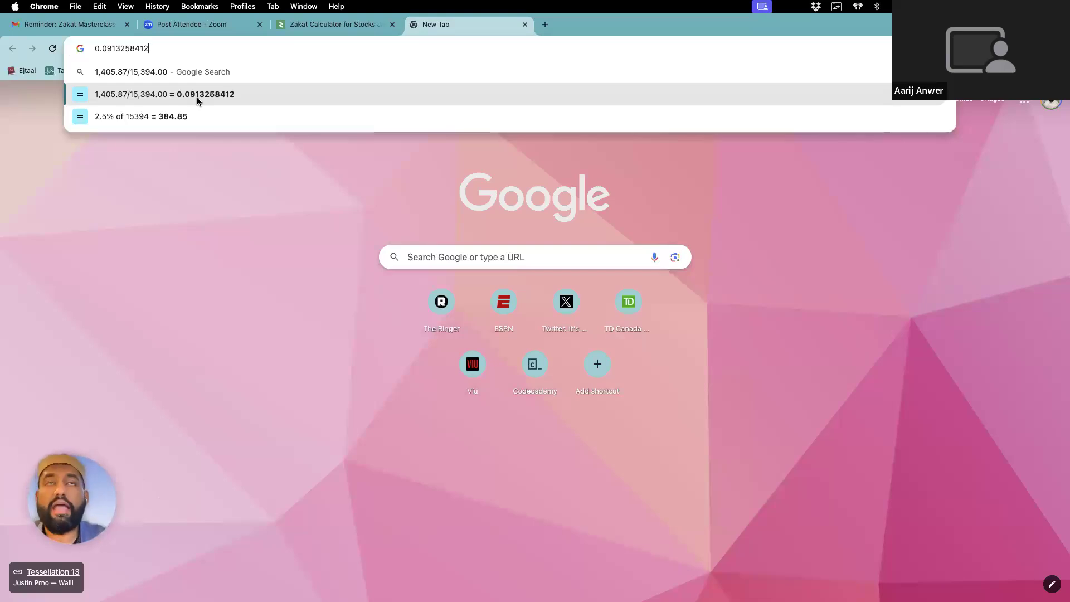
Step: Return to the Zoya zakat calculator and start a new holding with the SPUS S&P 500 Sharia fund as its symbol
key("ctrl+shift+Tab")
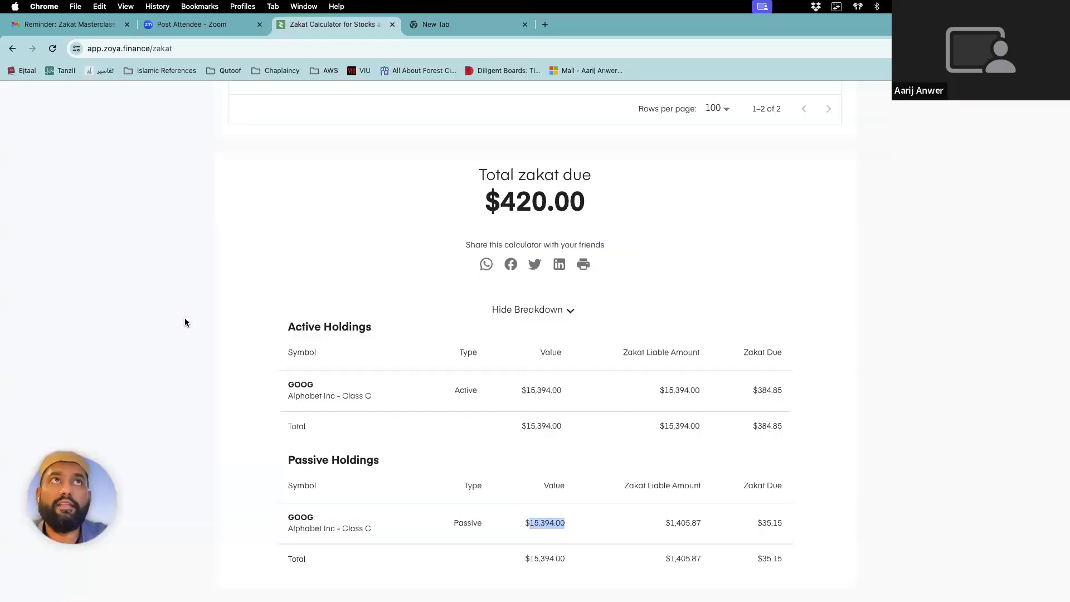
left_click(357, 448)
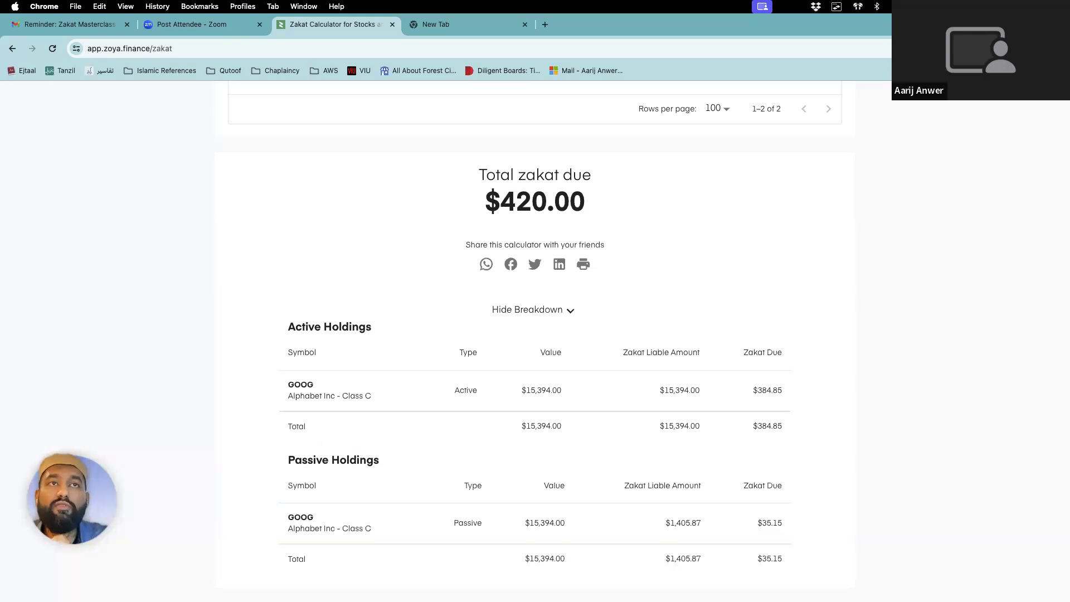
scroll(113, 532, "up", 1)
scroll(320, 292, "up", 15)
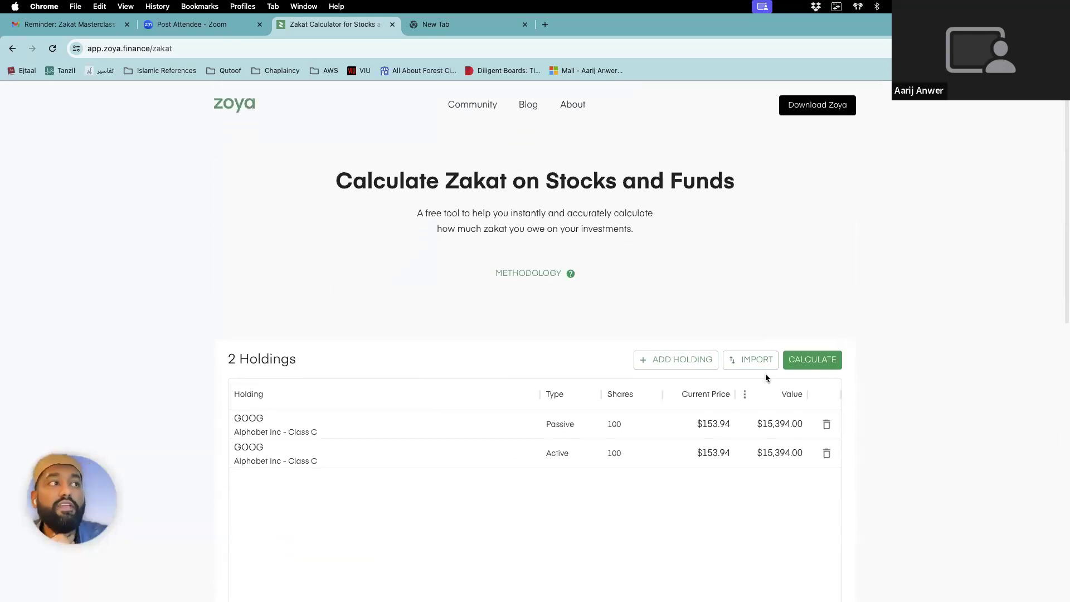
left_click(679, 361)
left_click(608, 300)
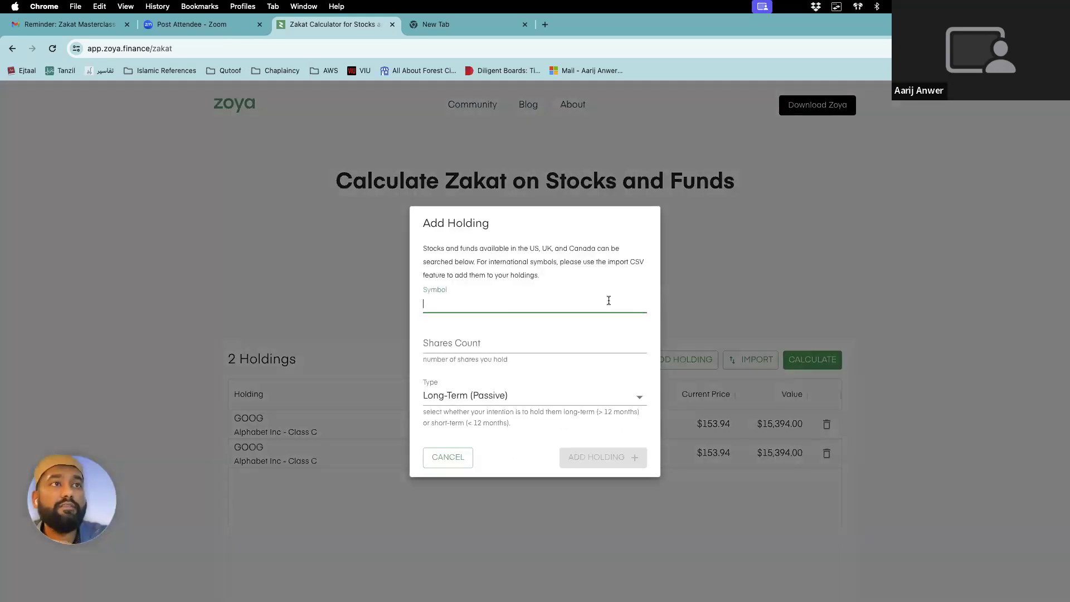
type("spus")
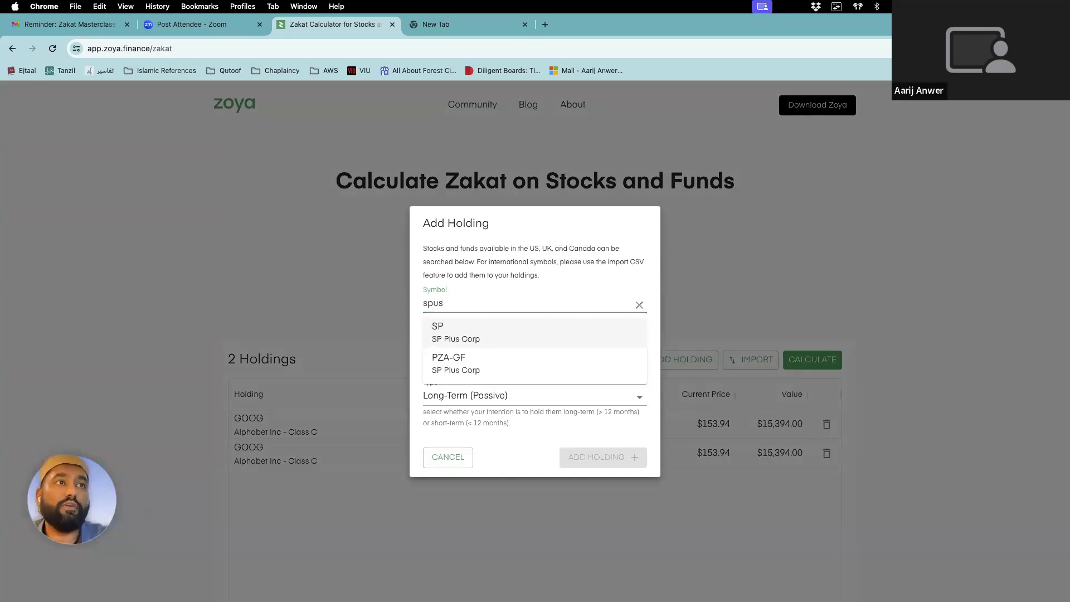
key("BackSpace")
key("BackSpace")
type("us")
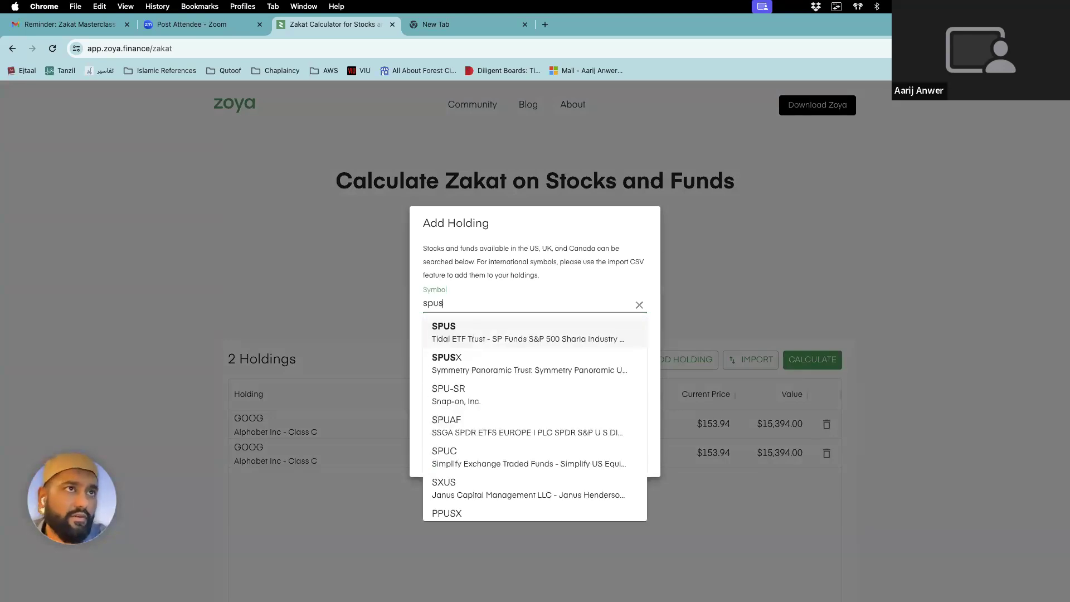
left_click(519, 339)
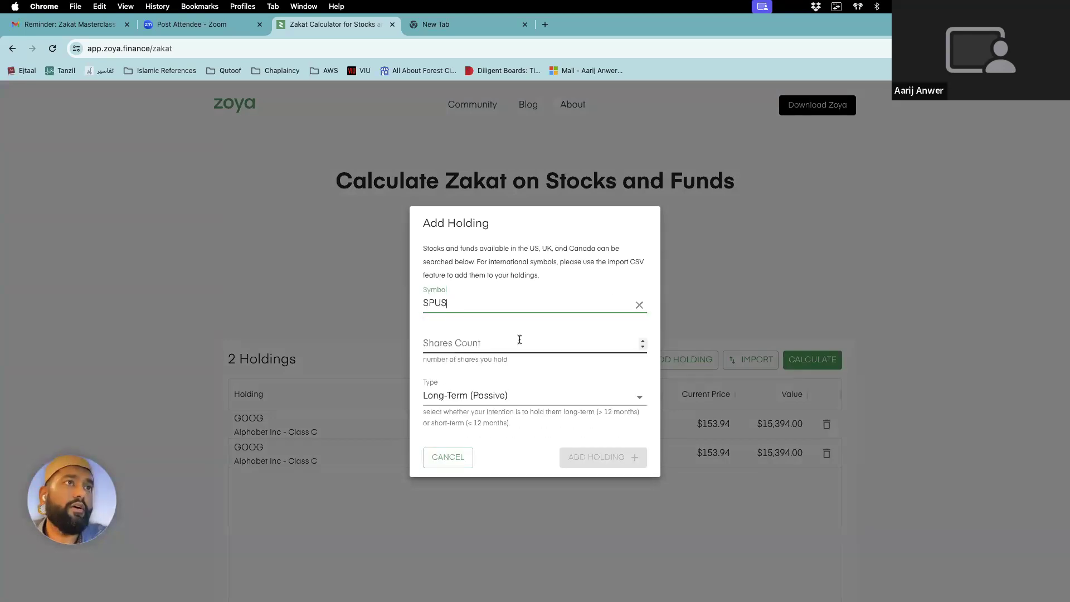
Step: Set the SPUS shares count to 100 and add it as a Long-Term (Passive) holding
left_click(481, 345)
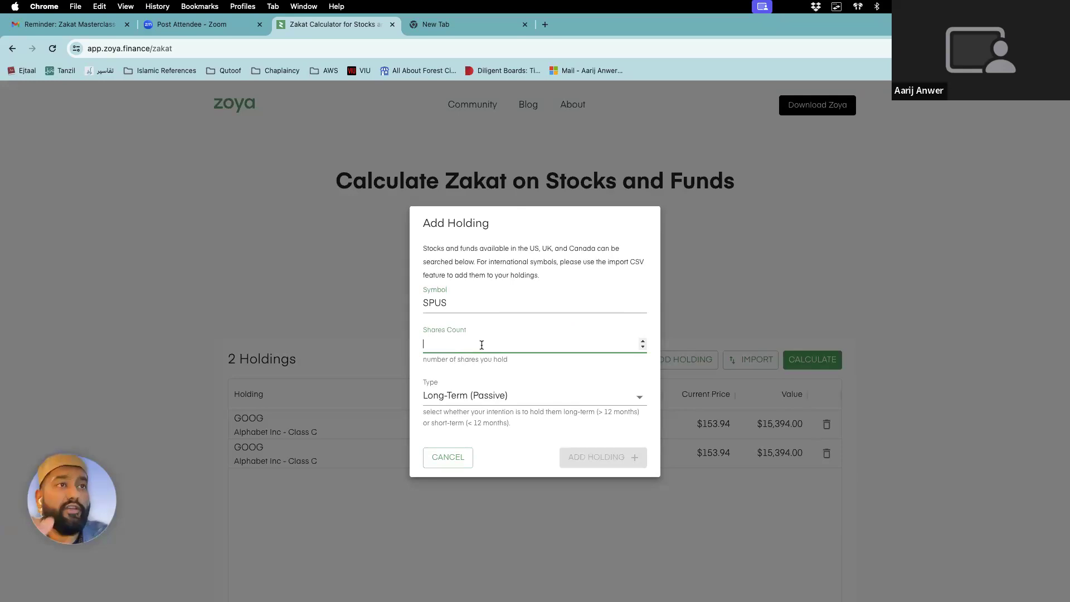
type("100")
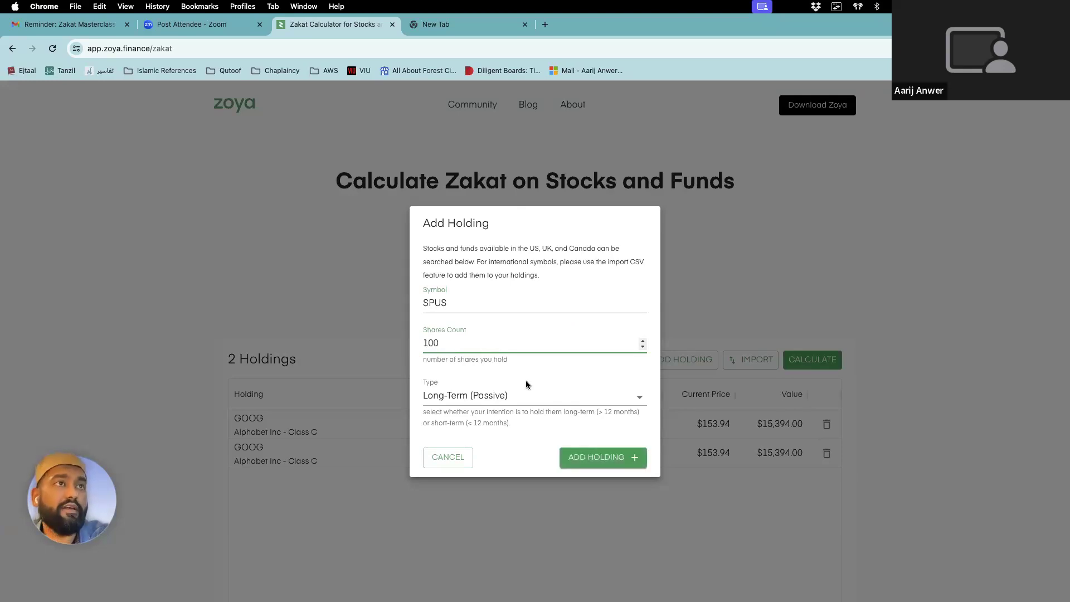
left_click(596, 458)
Step: Recalculate the total zakat due with the SPUS holding included and bring its breakdown into view
scroll(409, 457, "down", 3)
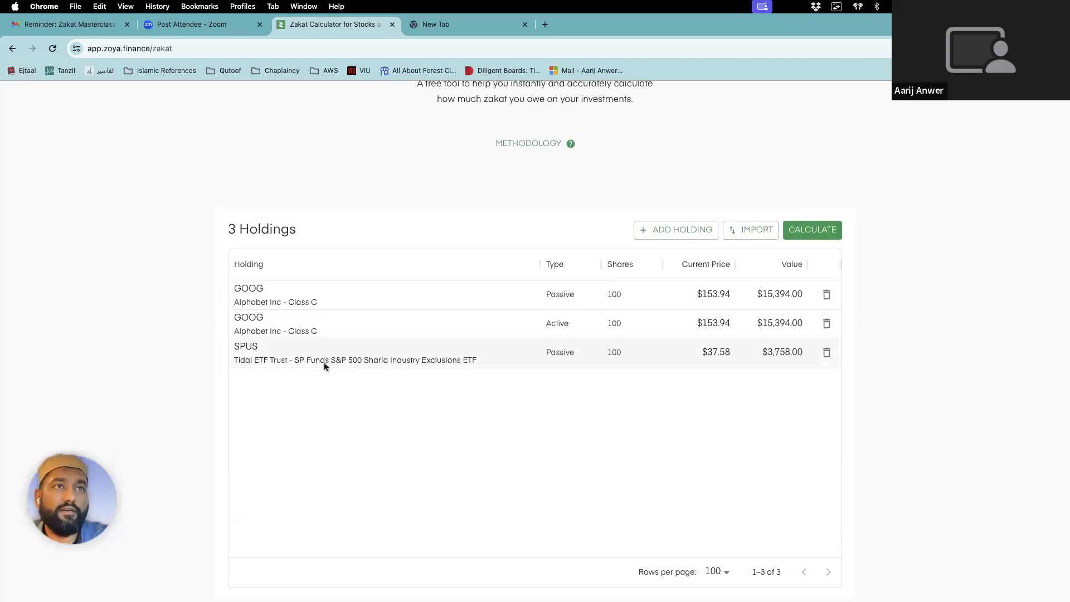
scroll(683, 391, "down", 2)
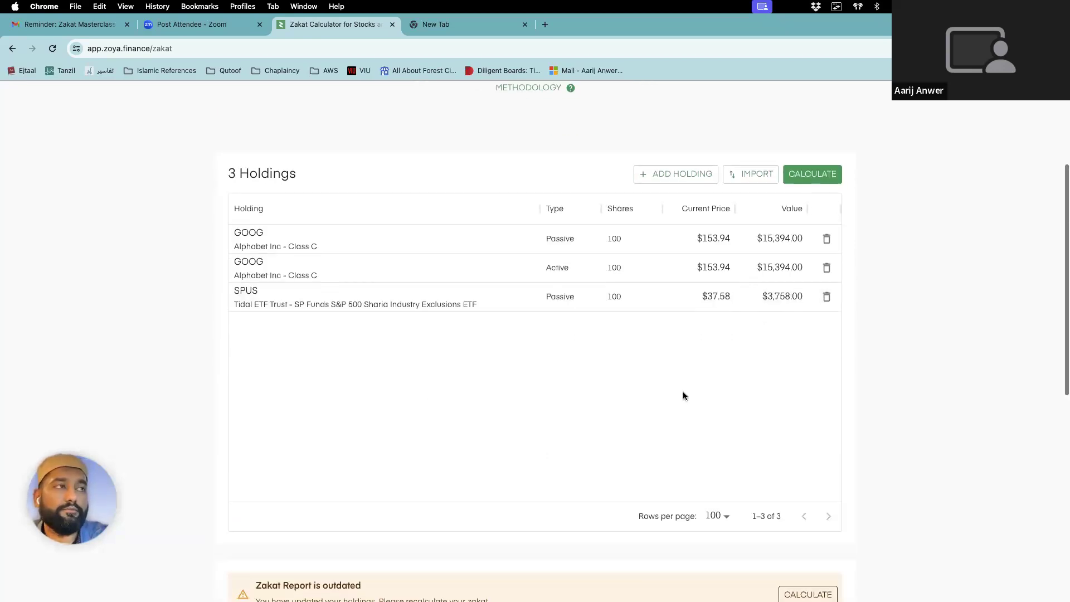
left_click(818, 174)
scroll(412, 342, "up", 1)
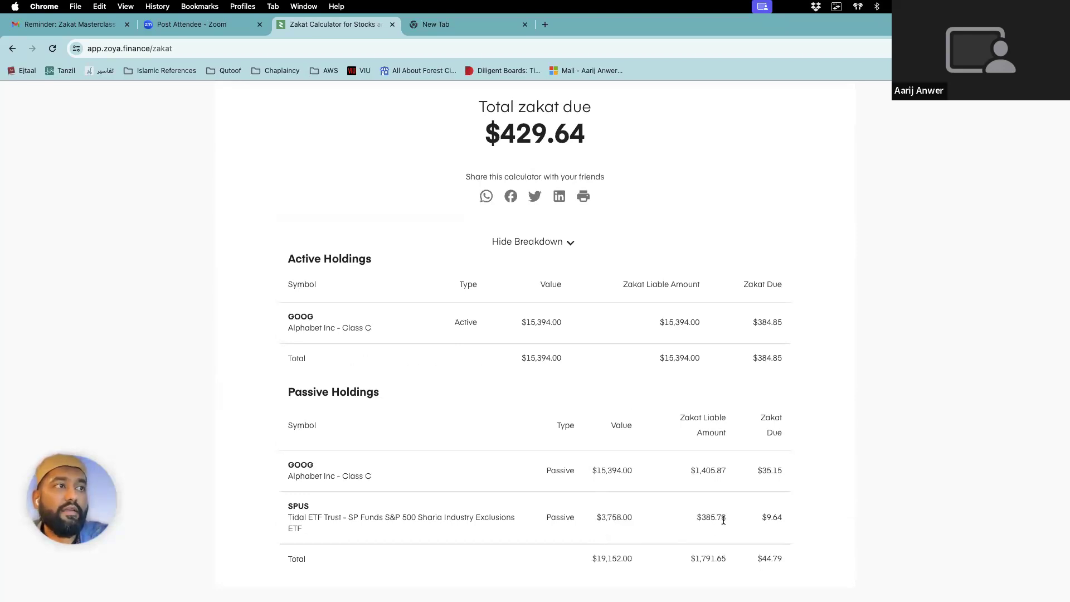
Step: Copy the SPUS zakat liable amount, 385.78, into a new browser tab, divide it by 3785, and copy the quotient
left_click_drag(727, 518, 701, 516)
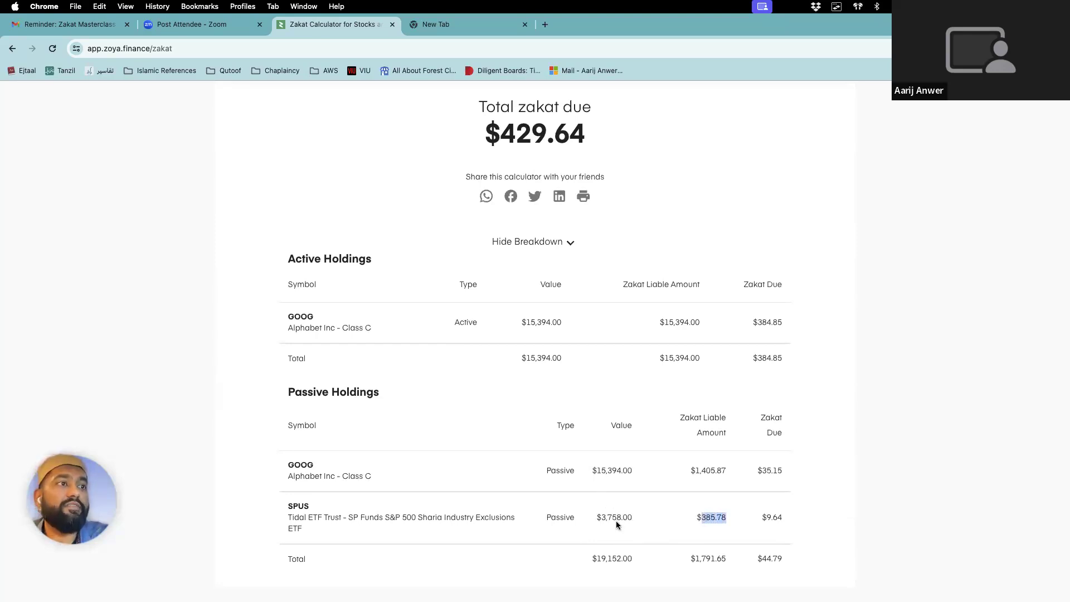
key("super+c")
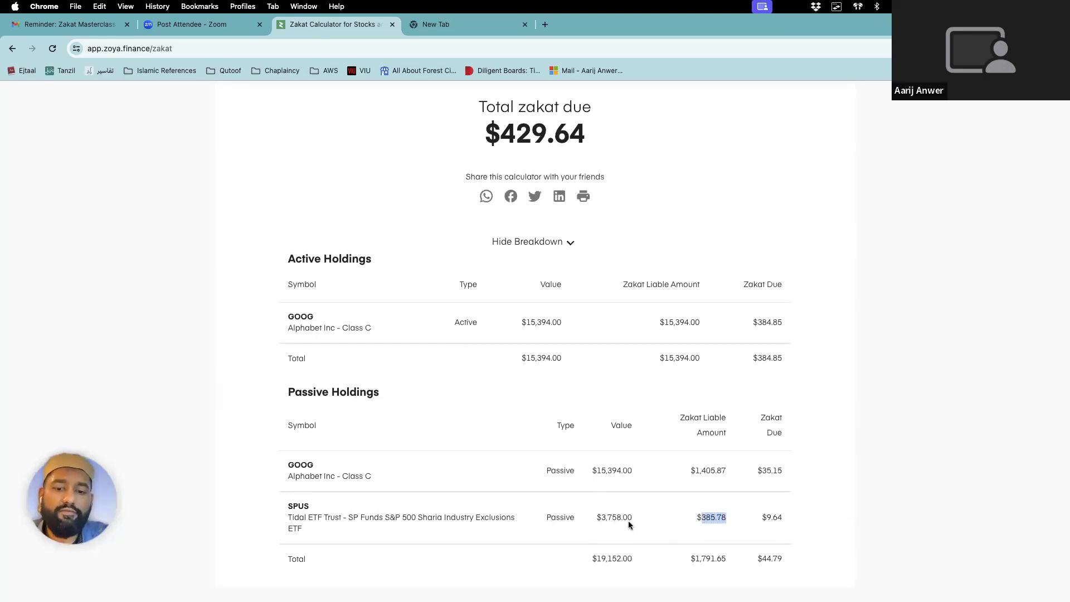
key("super+t")
key("super+v")
type("/40")
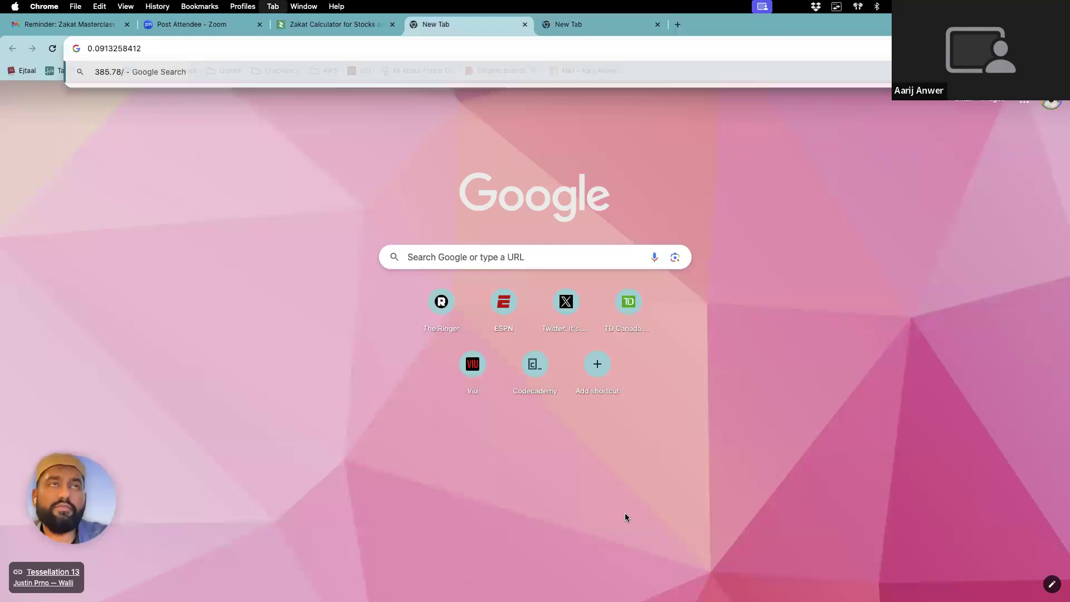
key("super+3")
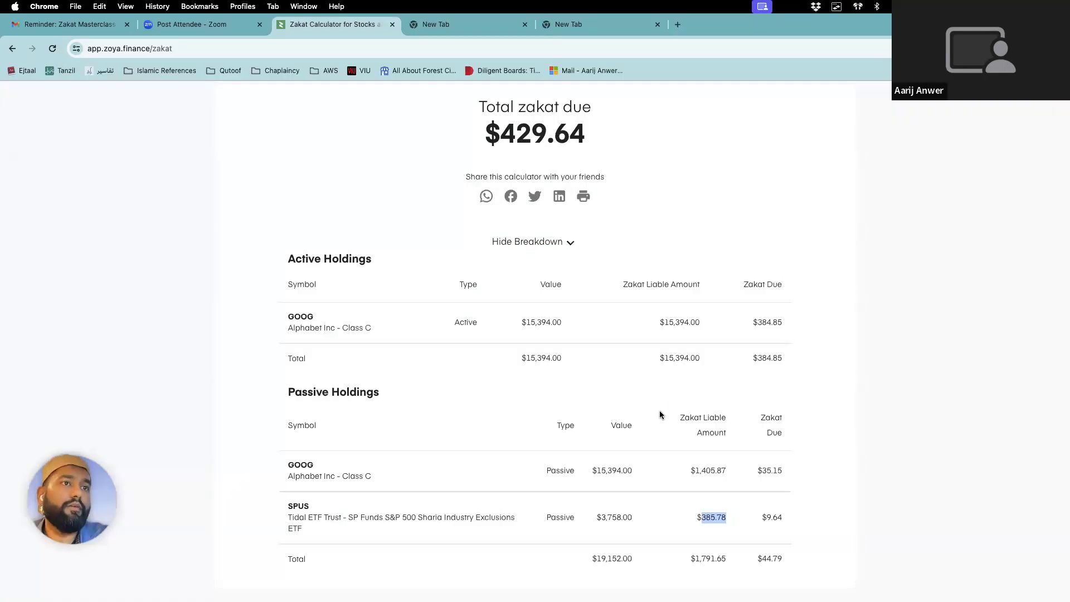
key("super+5")
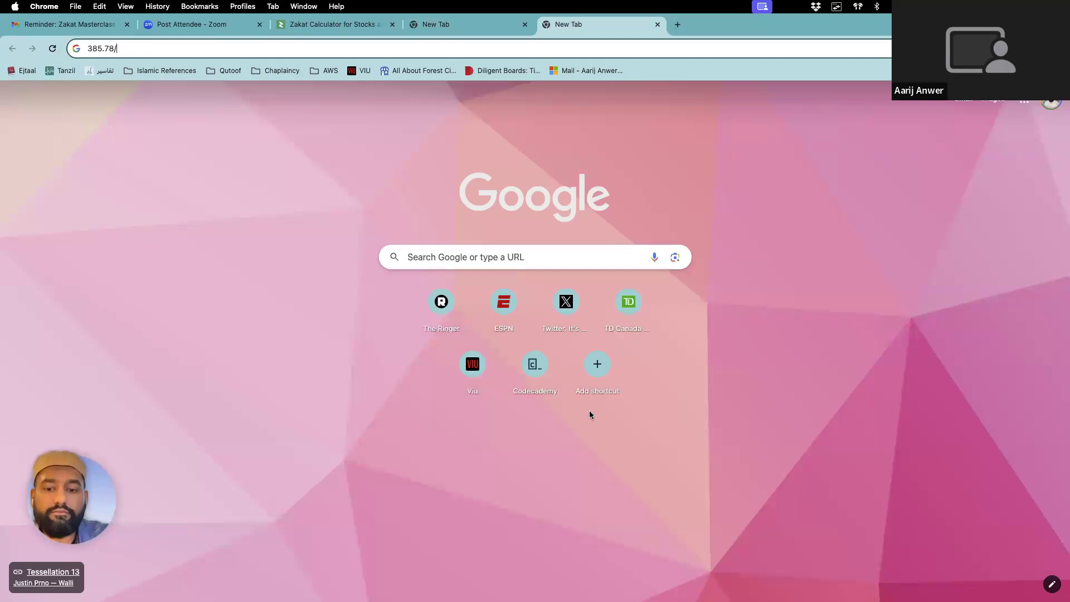
type("3785")
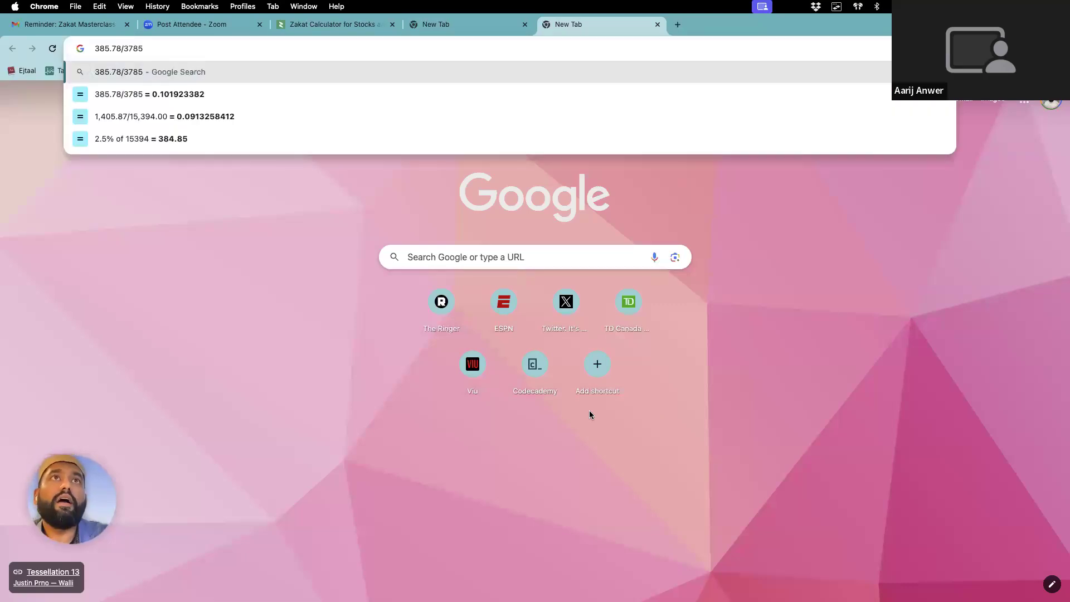
key("Down")
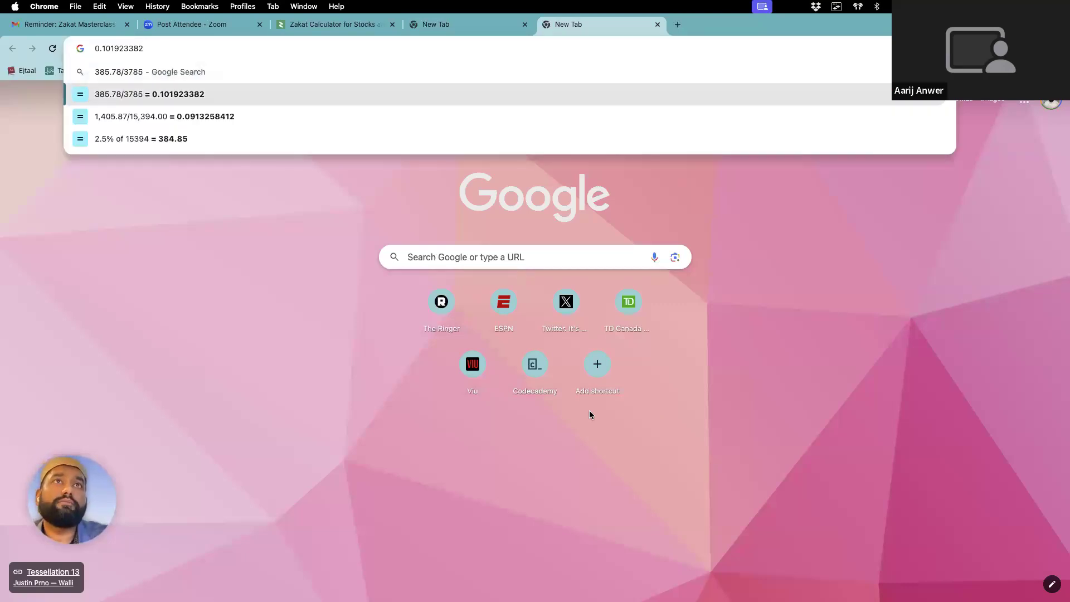
key("super+c")
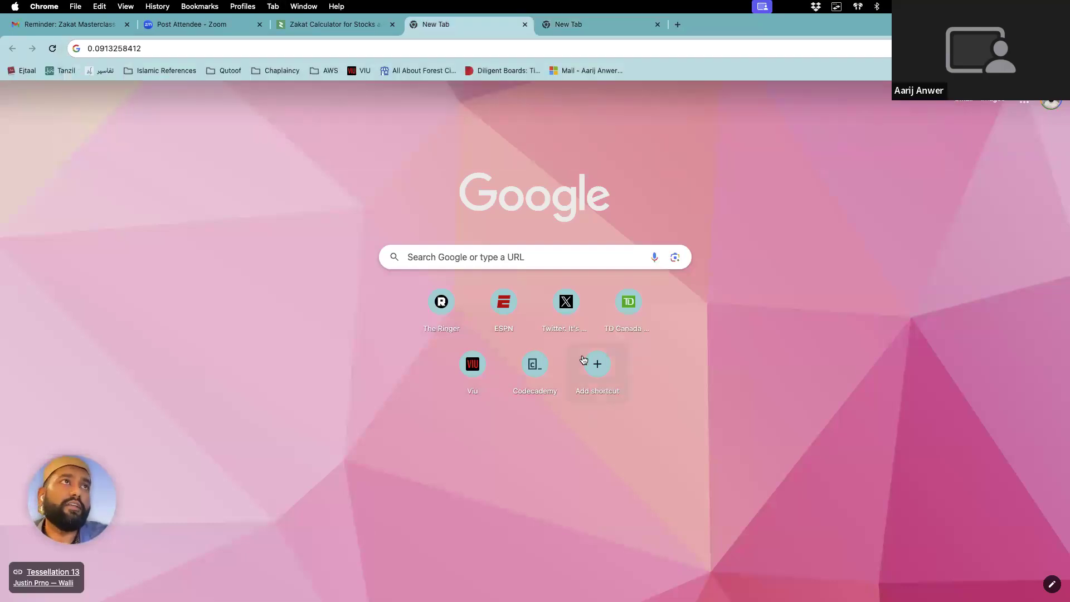
Step: Go back to the zakat breakdown and examine the SPUS fund's full name among the passive holdings
key("super+3")
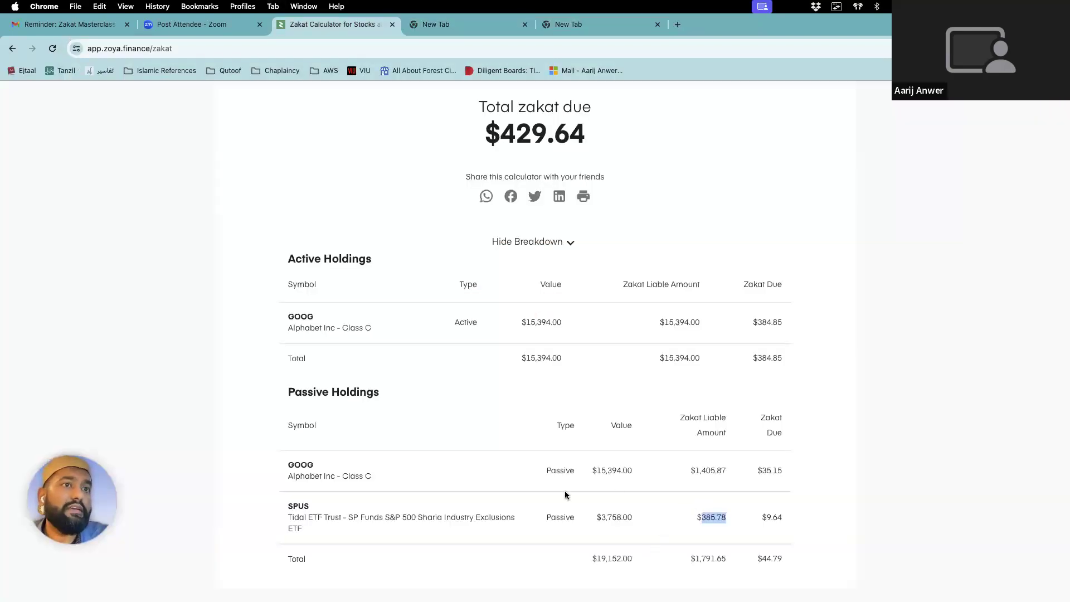
left_click_drag(358, 517, 416, 538)
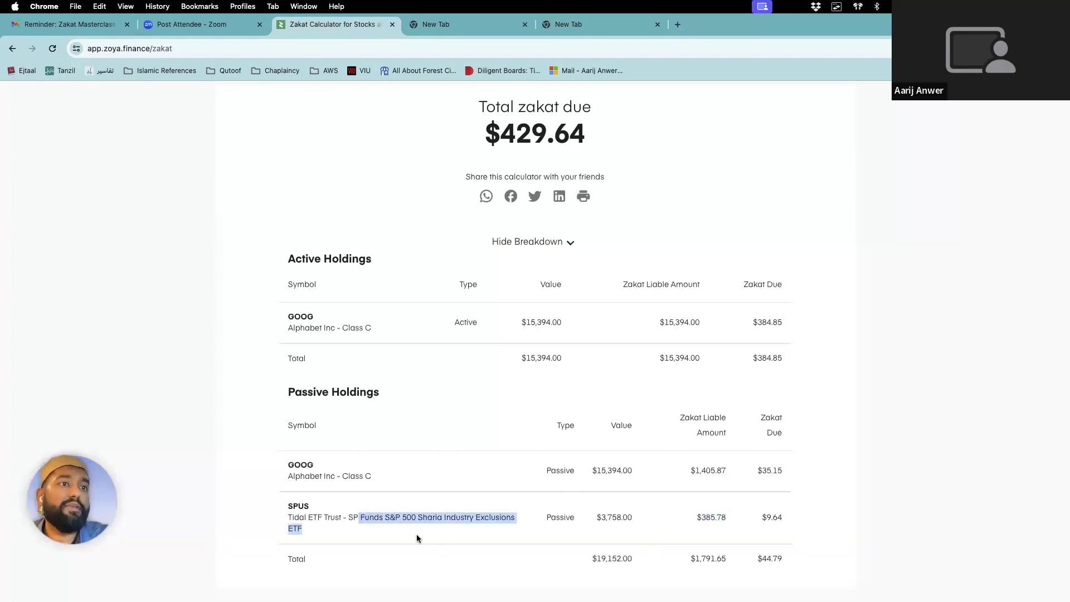
left_click(443, 525)
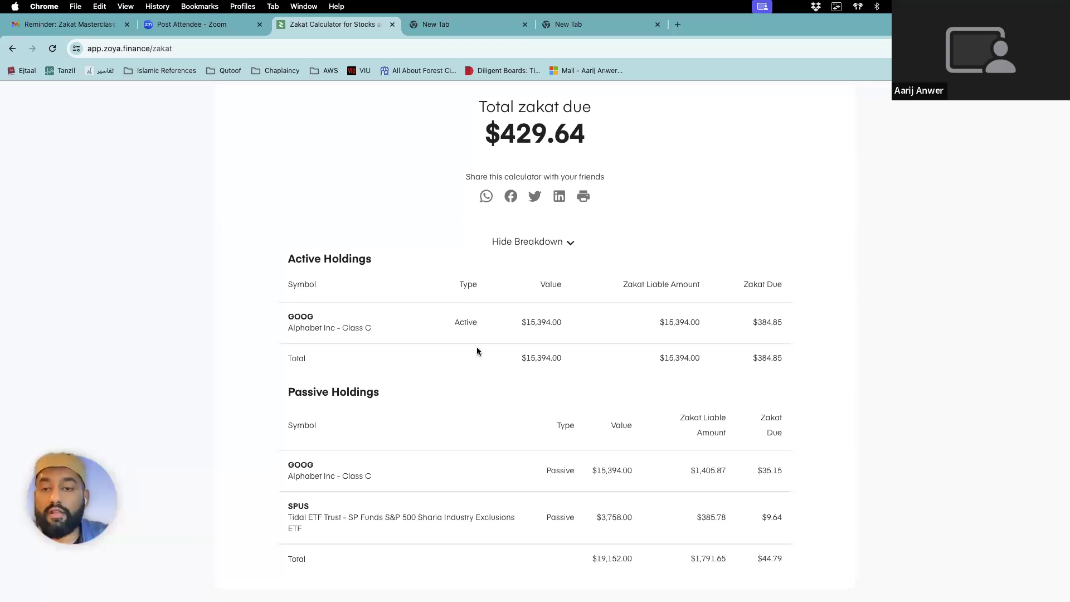
Step: Switch to the PowerPoint slide show with the zakatable asset ratio example for Company Z
key("ctrl+Right")
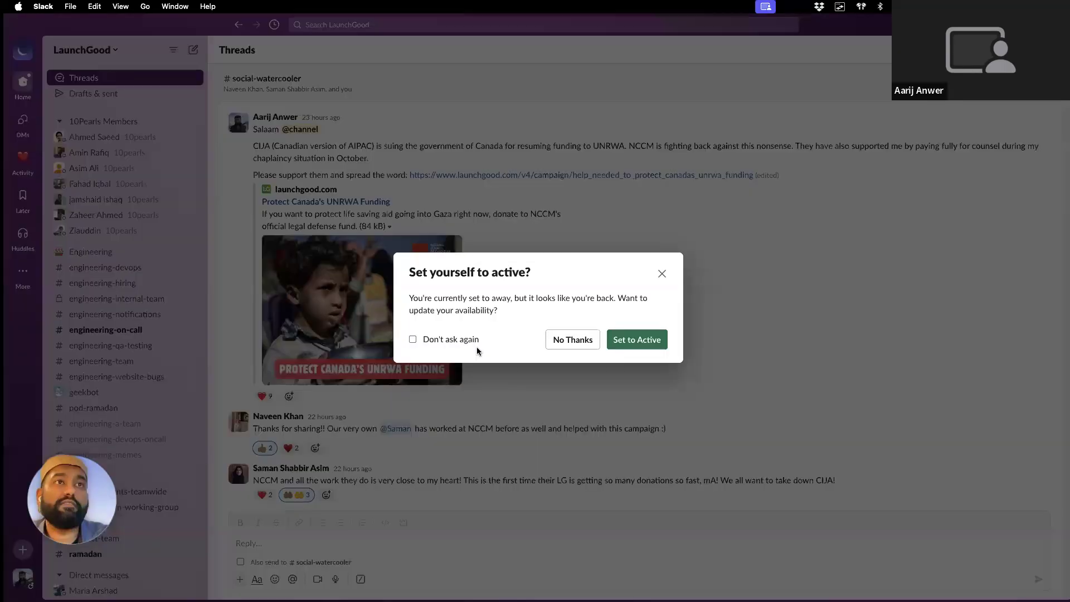
key("ctrl+Left")
key("ctrl+Left")
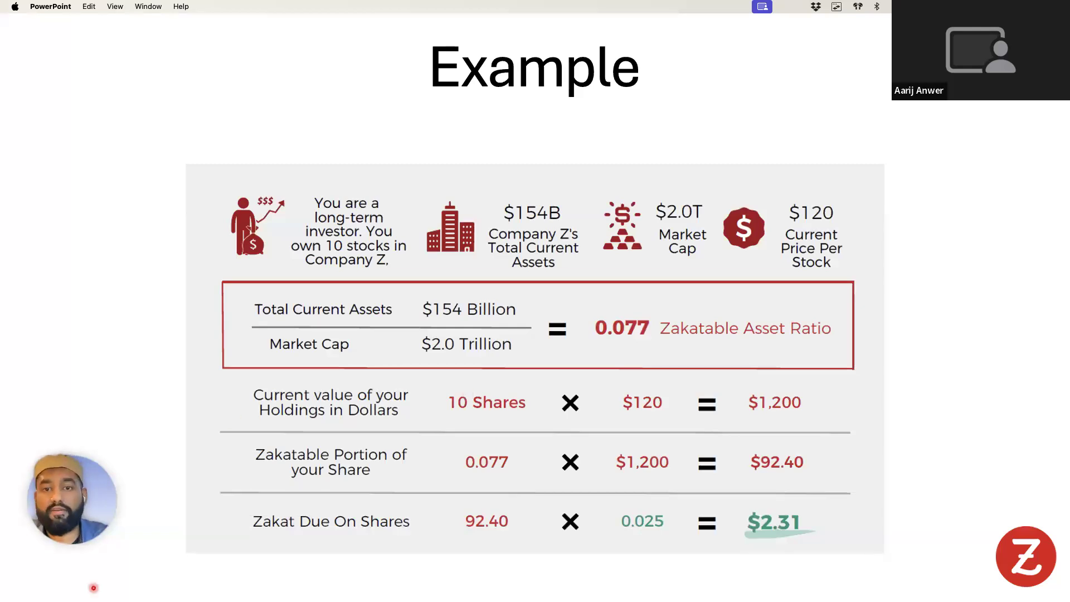